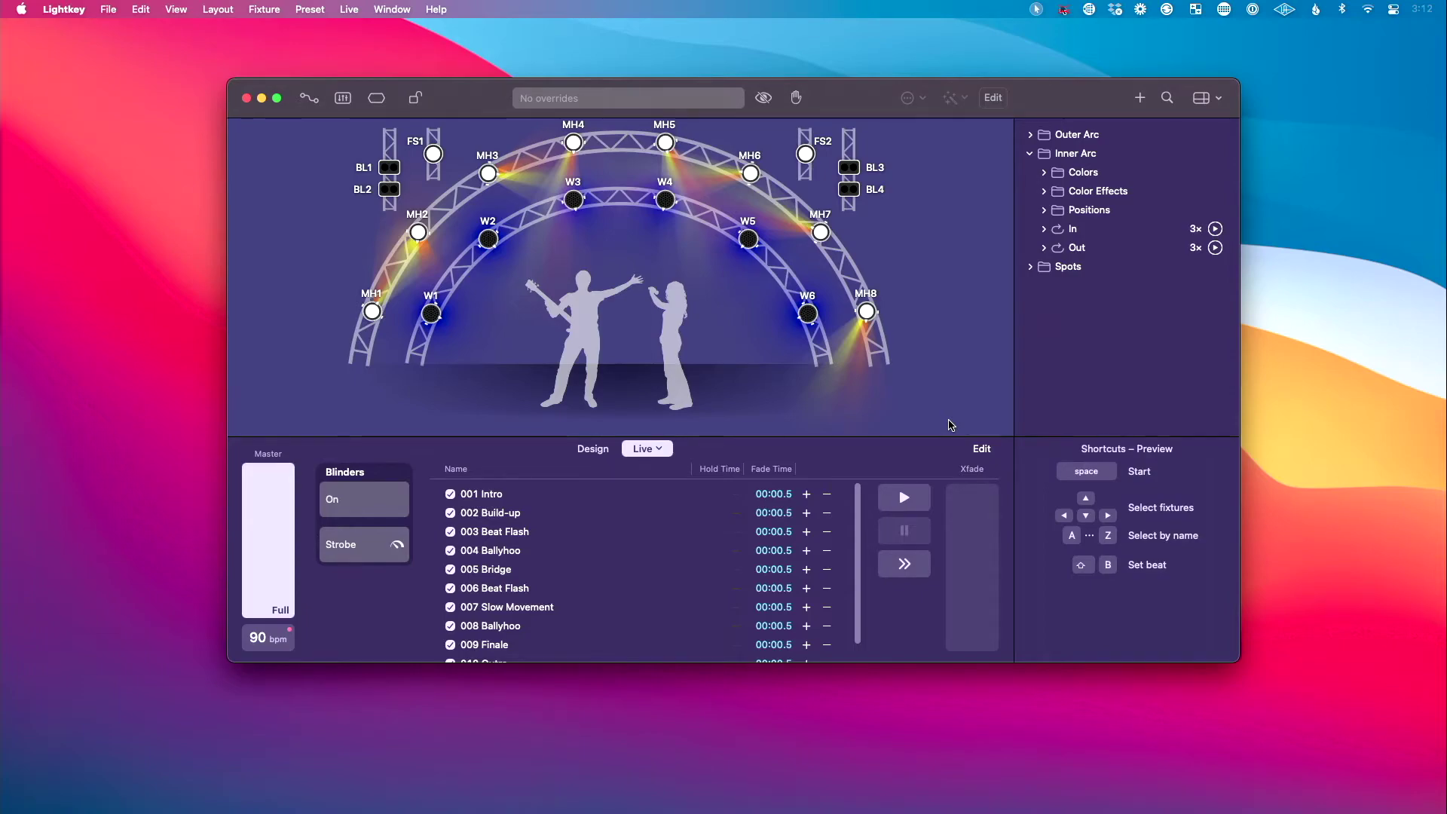
# Step: Quit Lightkey and relaunch it through Spotlight search
pyautogui.press('super+q')
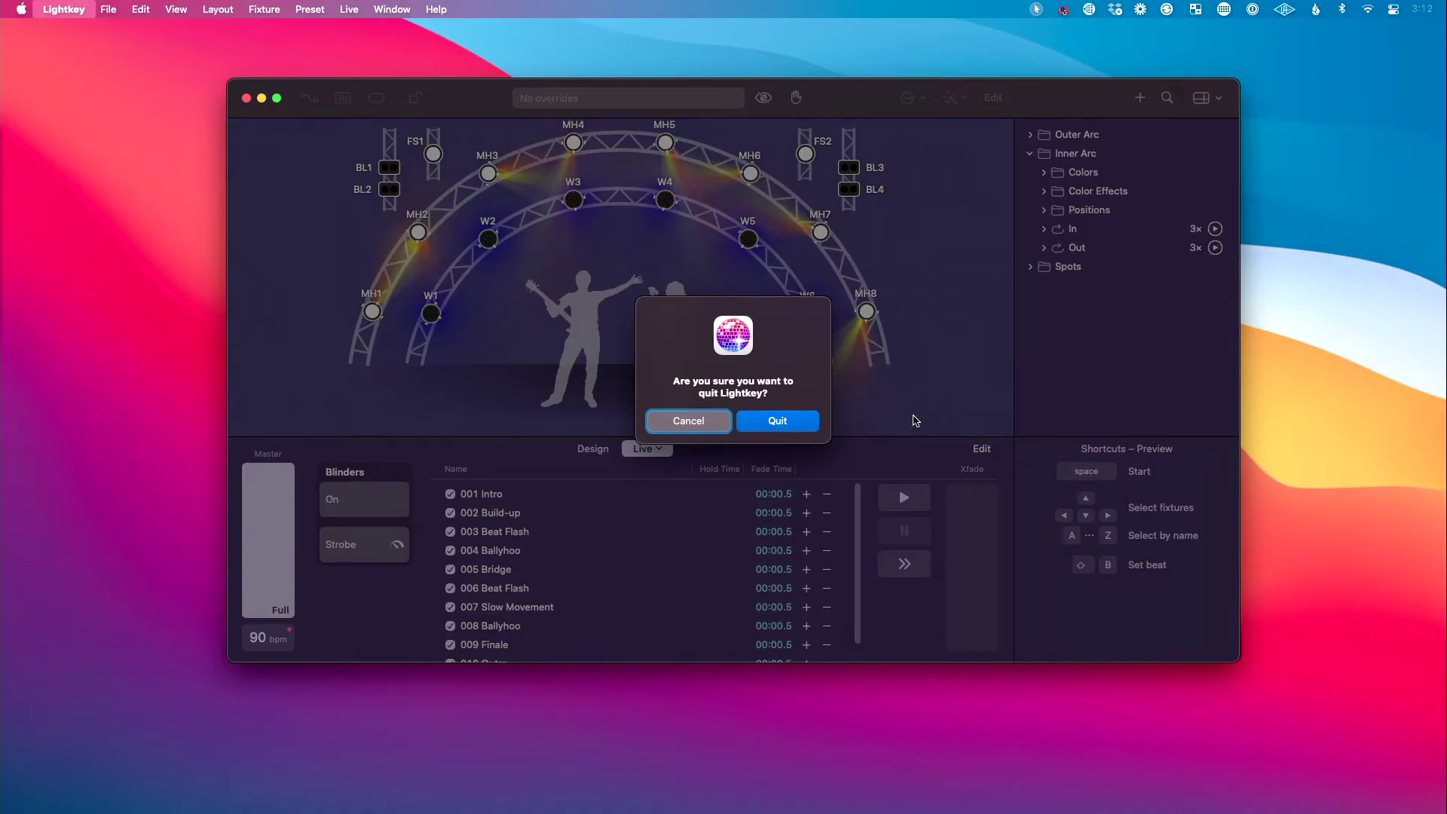
pyautogui.click(812, 424)
pyautogui.press('super+space')
pyautogui.write('ligh')
pyautogui.press('Return')
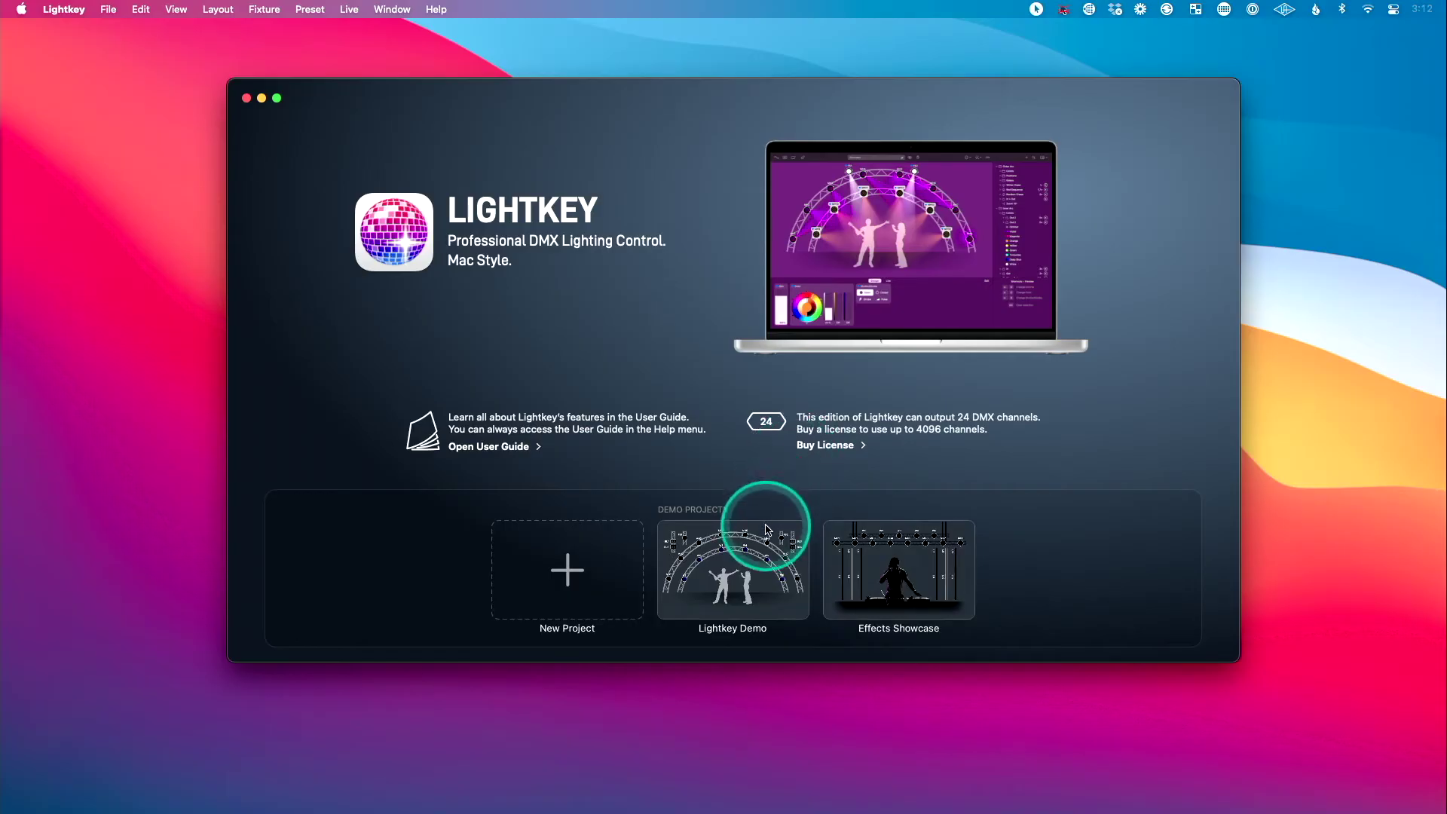
# Step: Open the Lightkey Demo project in a normal, non-full-screen window and bring up Preferences
pyautogui.doubleClick(759, 574)
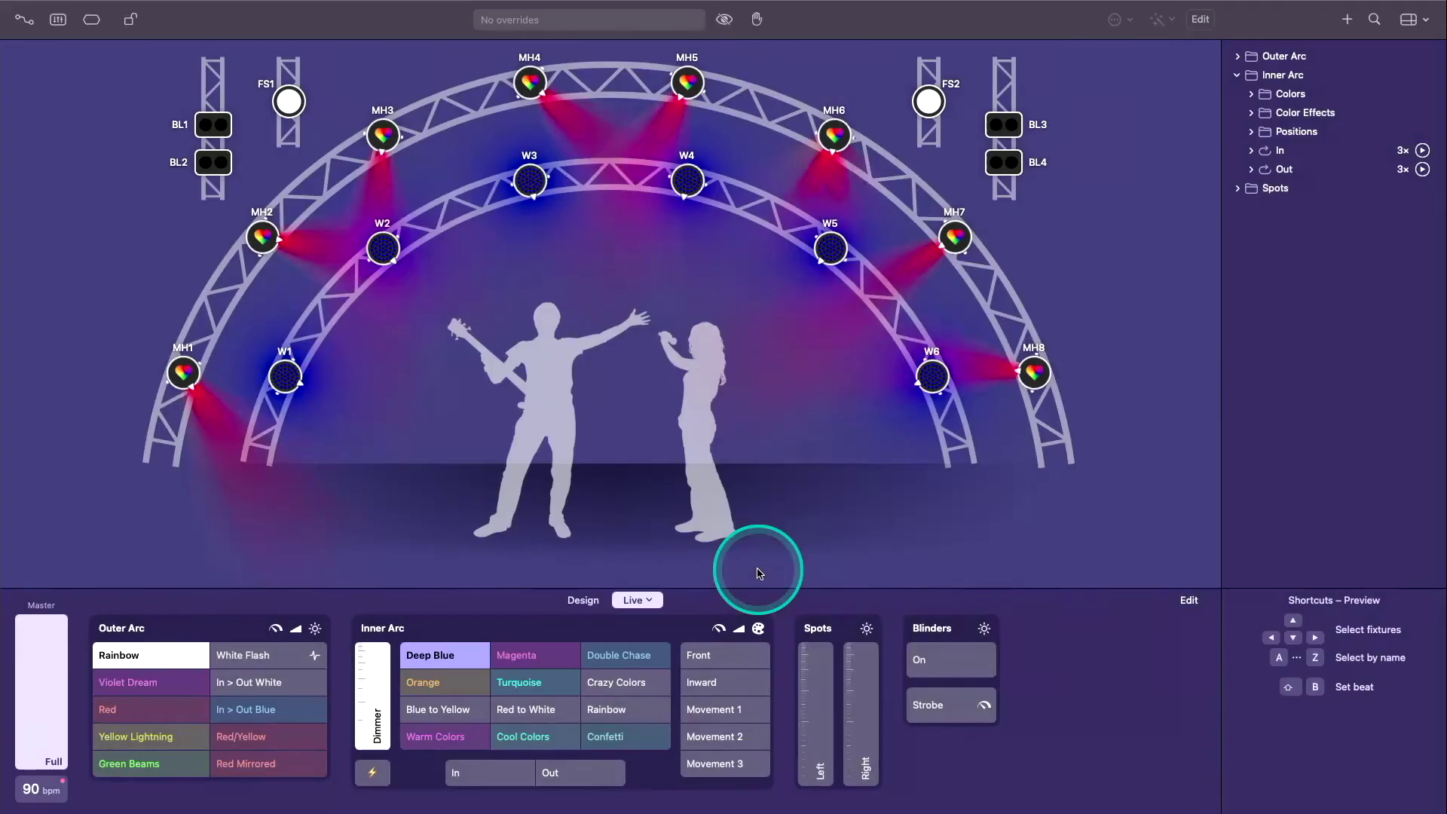
pyautogui.moveTo(54, 4)
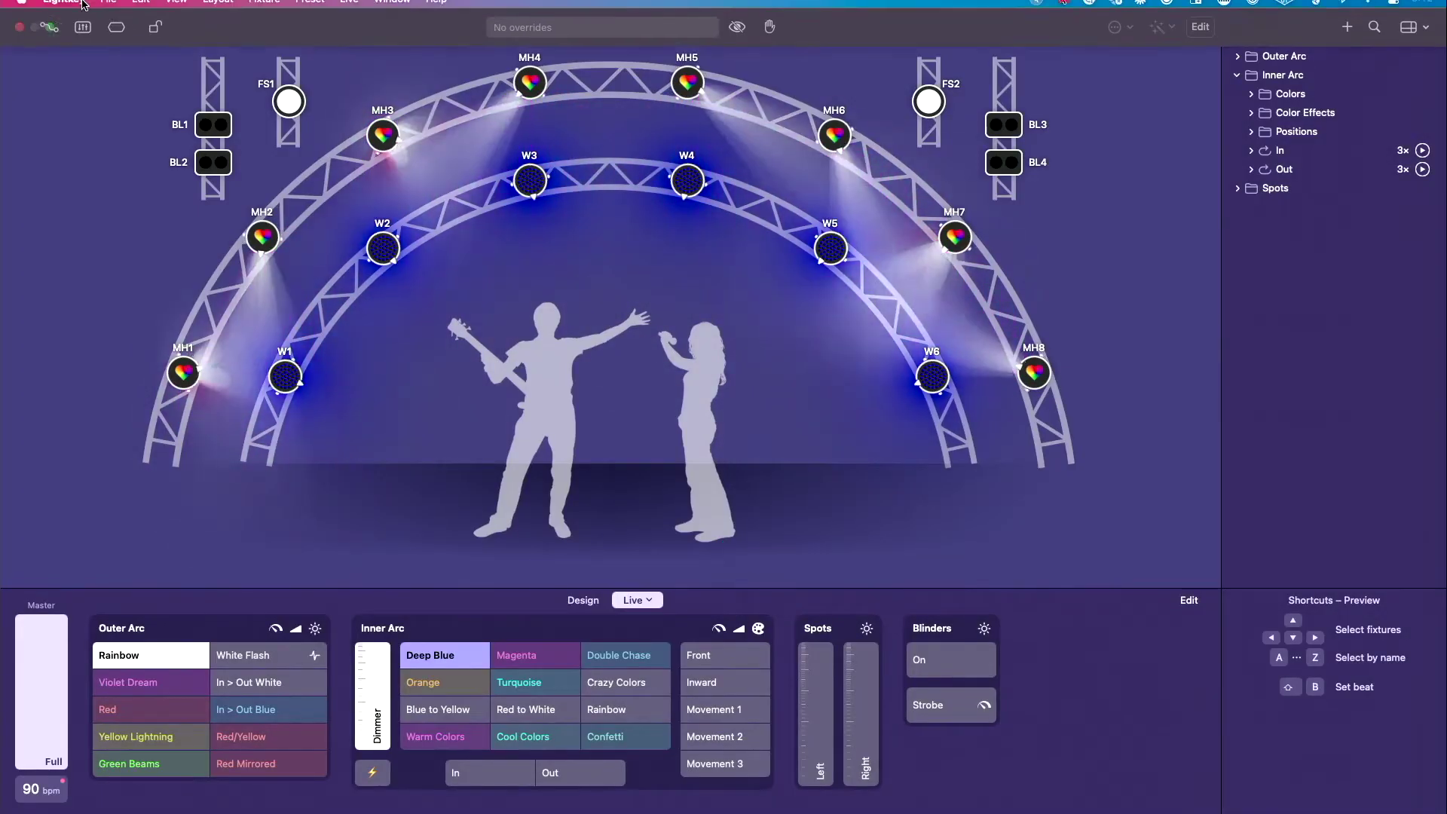
pyautogui.click(49, 38)
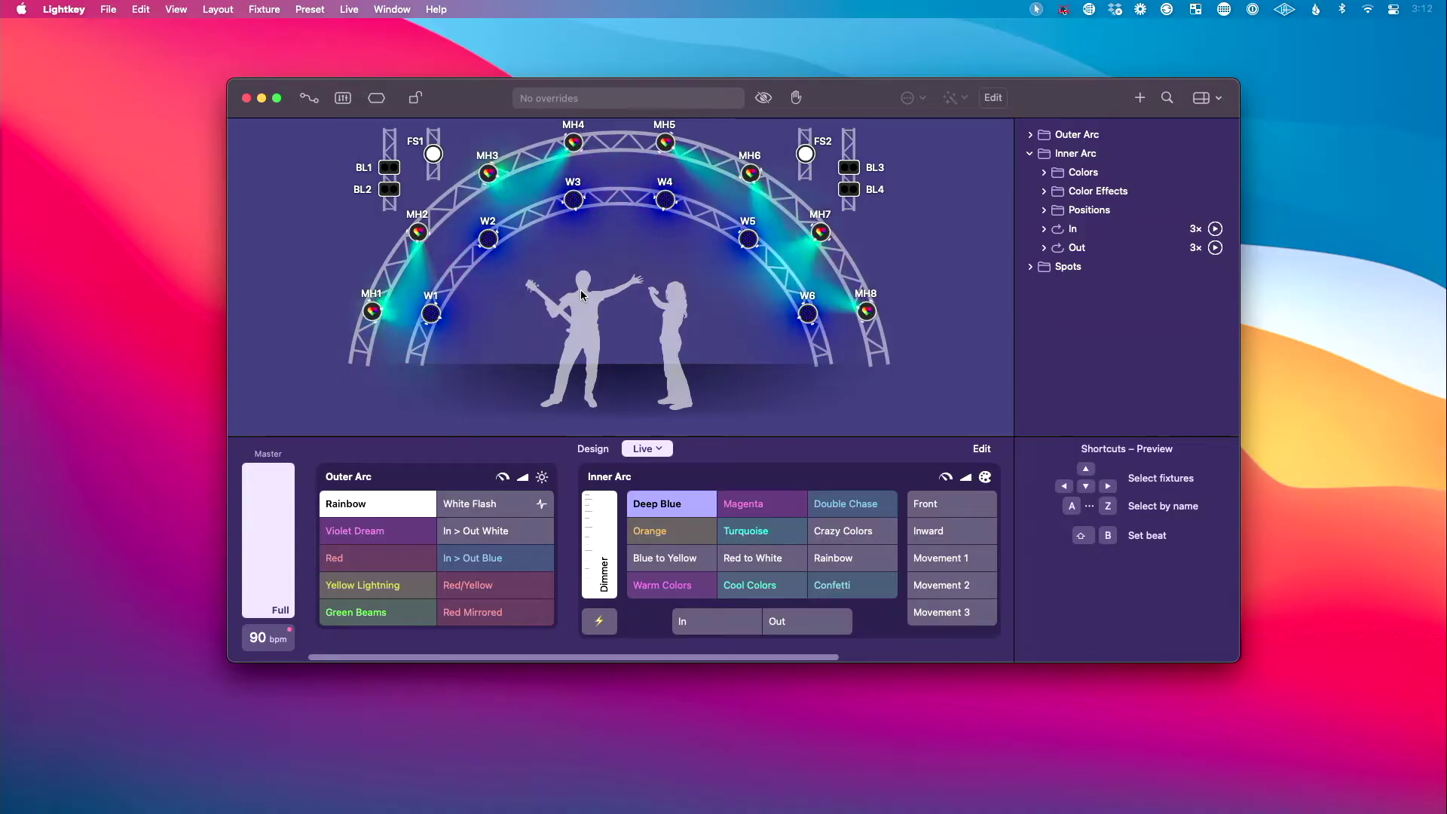
pyautogui.press('super+comma')
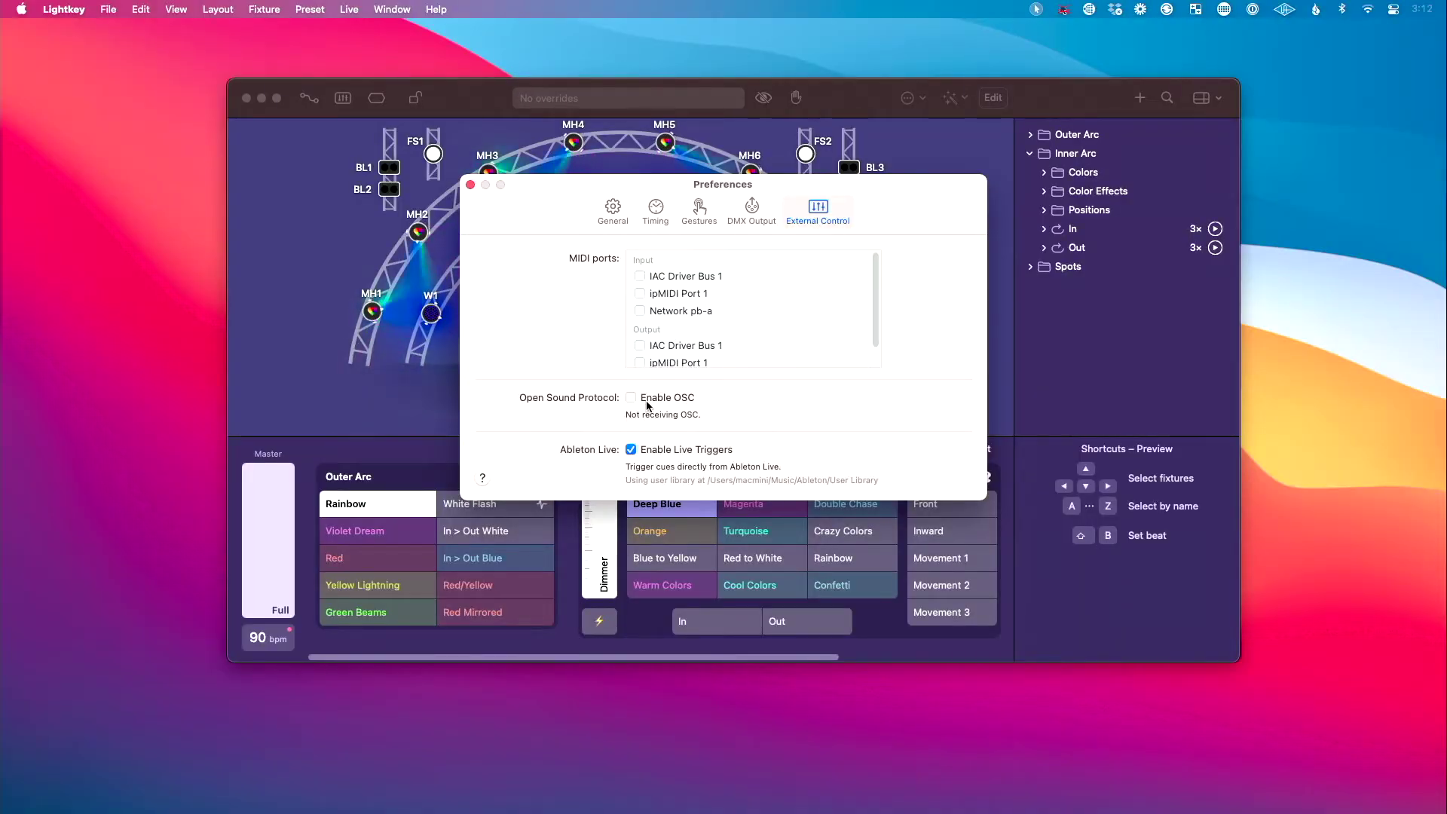
# Step: Leave Enable Live Triggers checked in the External Control preferences
pyautogui.click(648, 406)
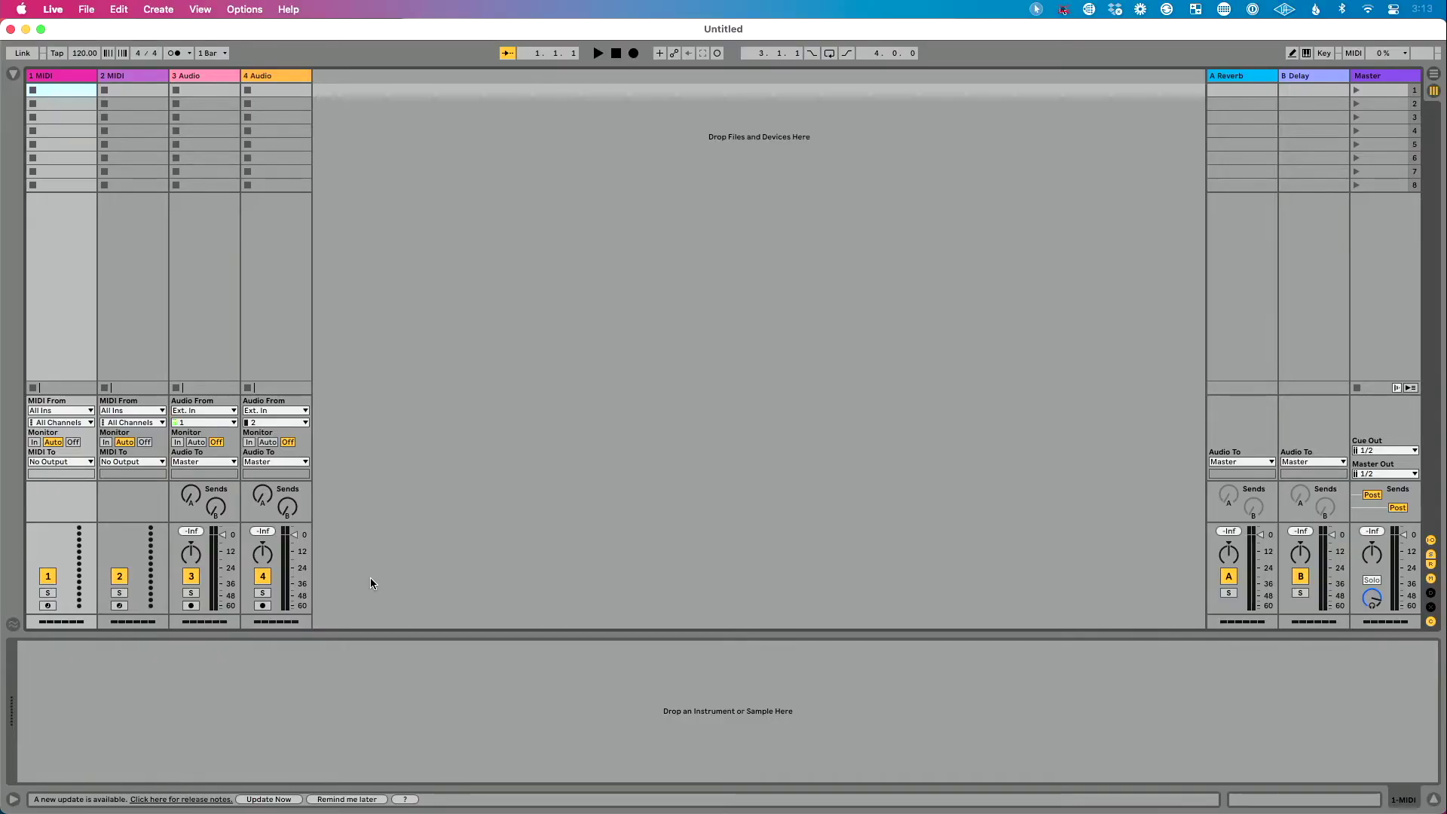
pyautogui.press('super+comma')
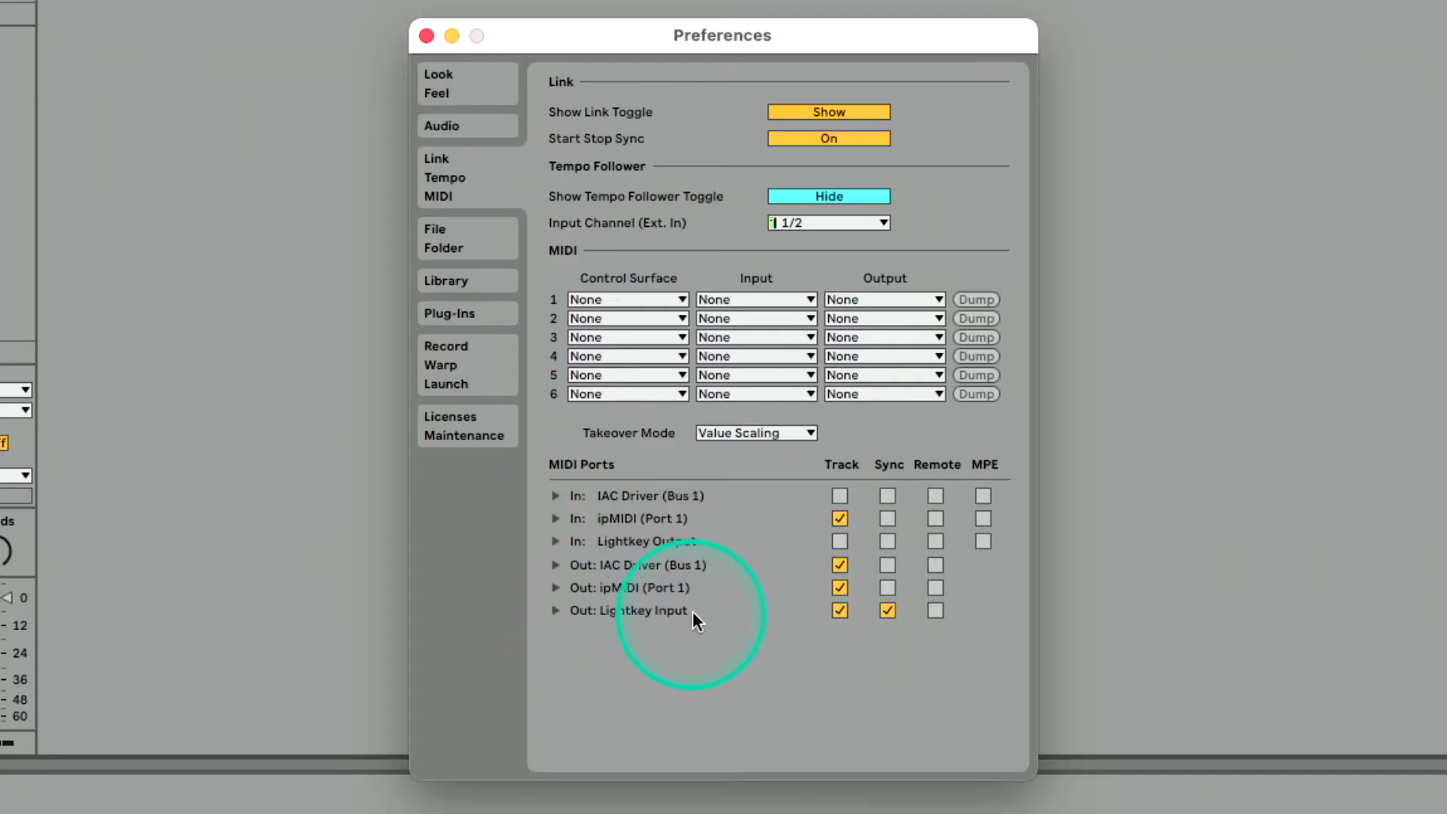
pyautogui.click(840, 611)
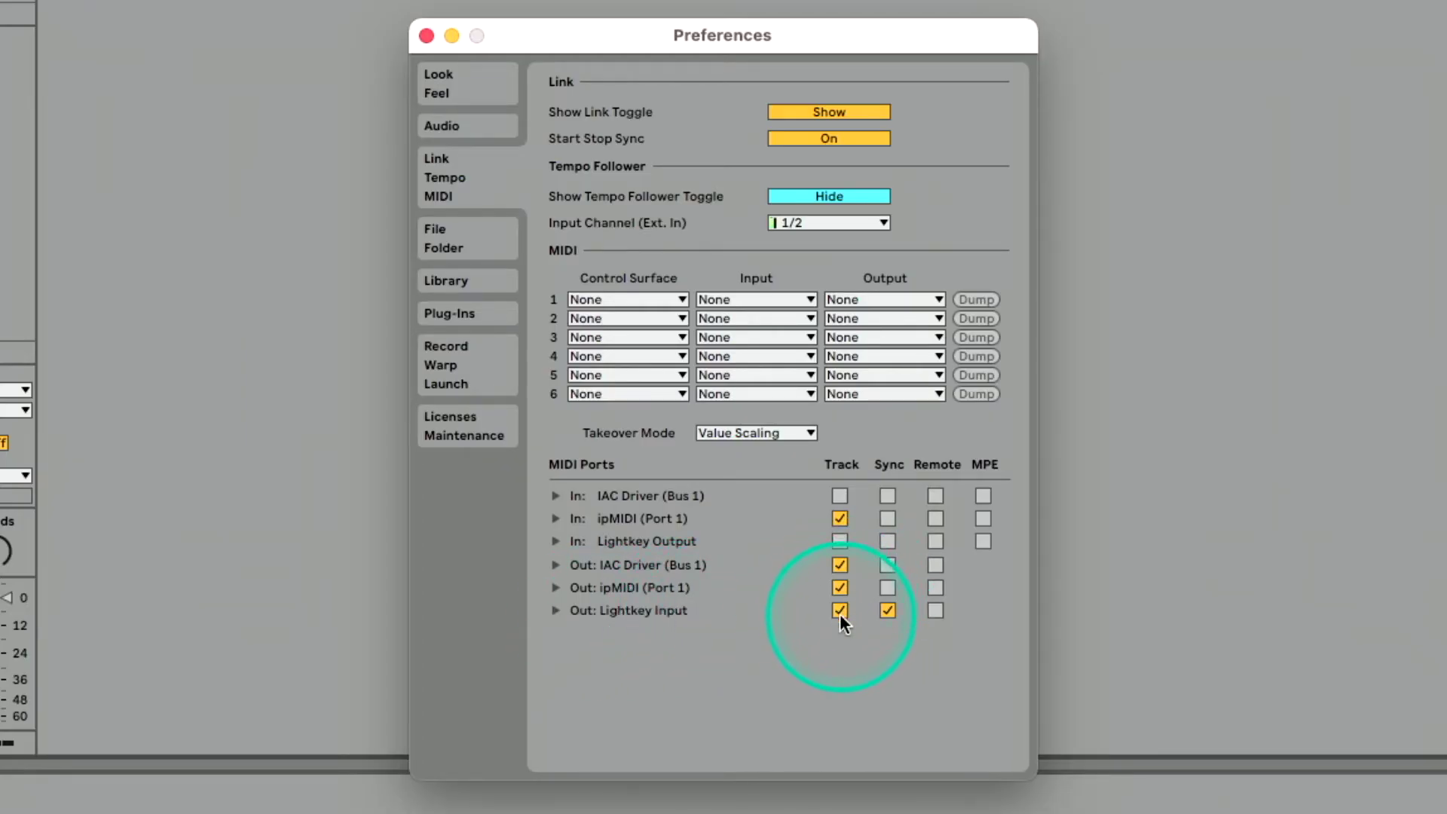
pyautogui.click(840, 610)
pyautogui.press('Escape')
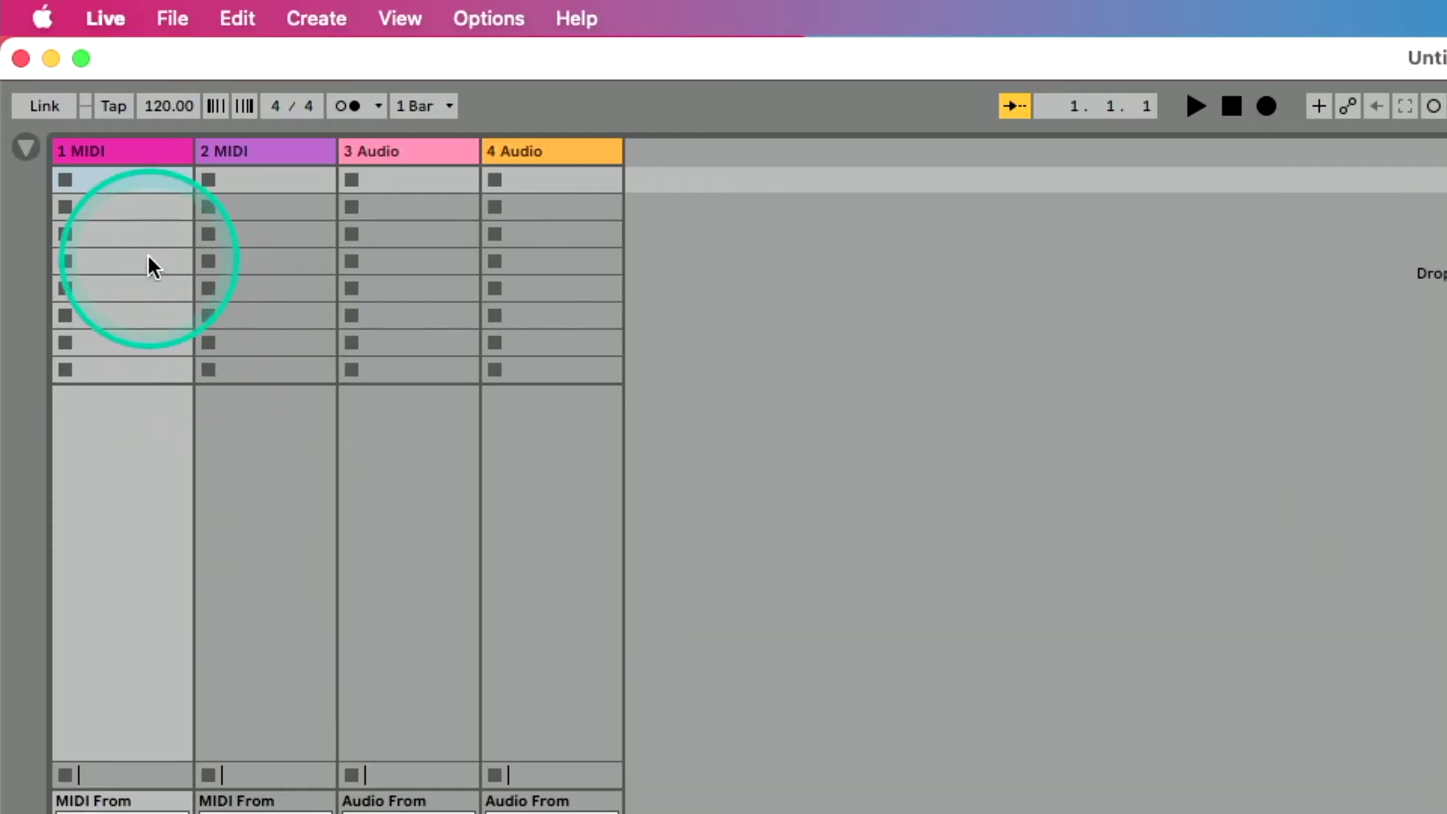
# Step: In the browser's User Library, expand Lightkey Live Triggers > Demo Project.als > Cuelist
pyautogui.click(27, 149)
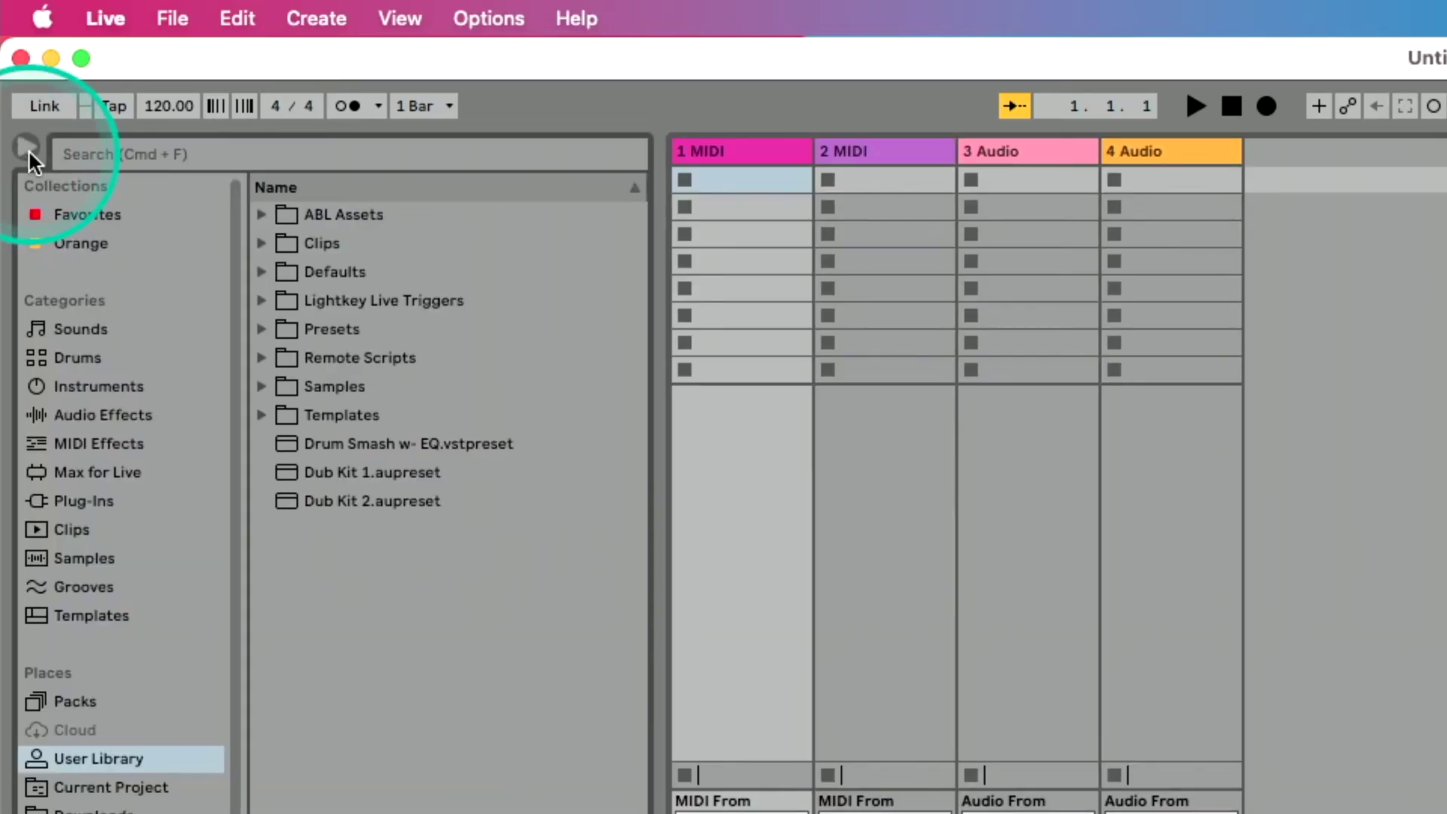
pyautogui.click(124, 760)
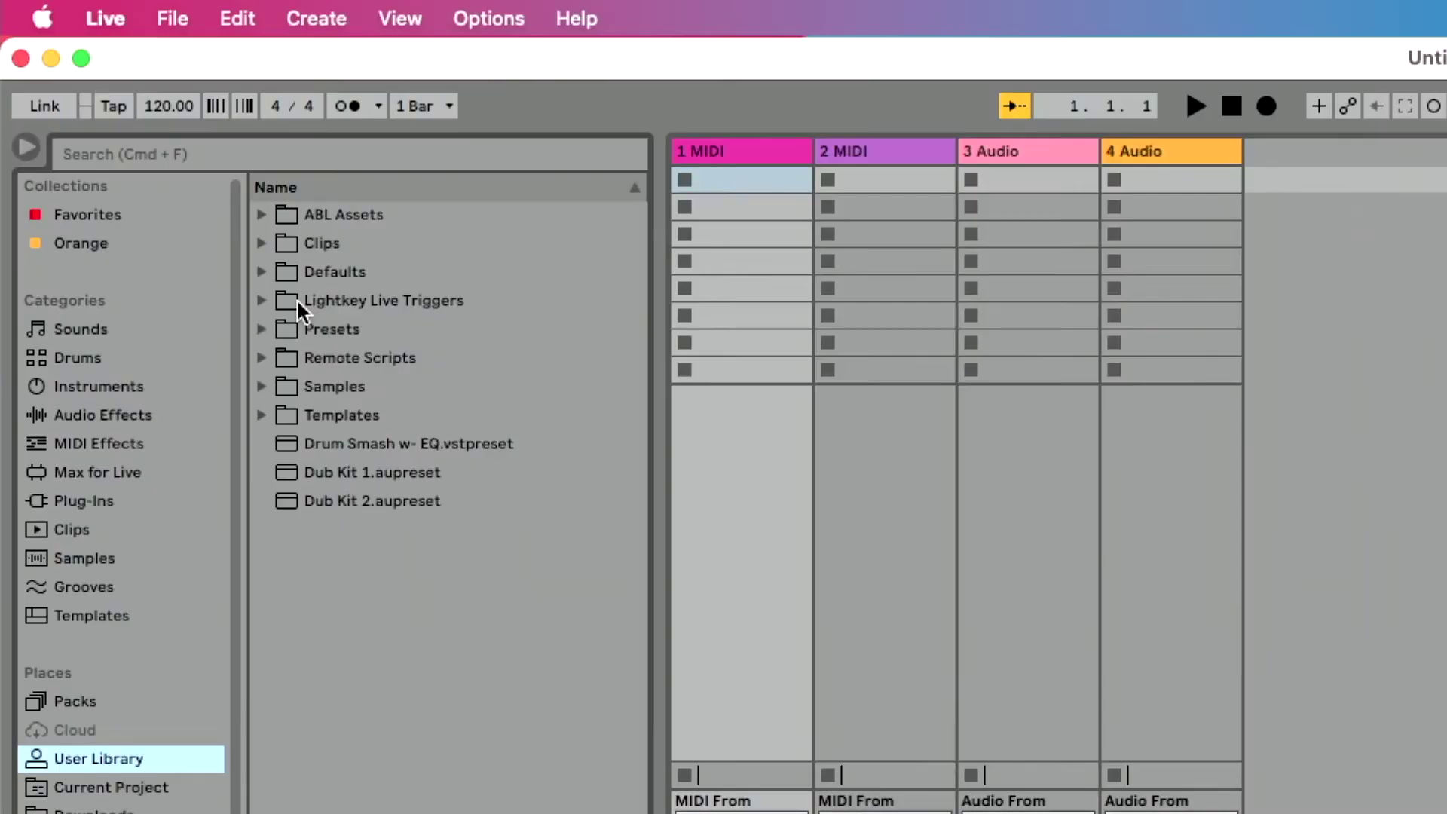
pyautogui.click(261, 301)
pyautogui.click(261, 300)
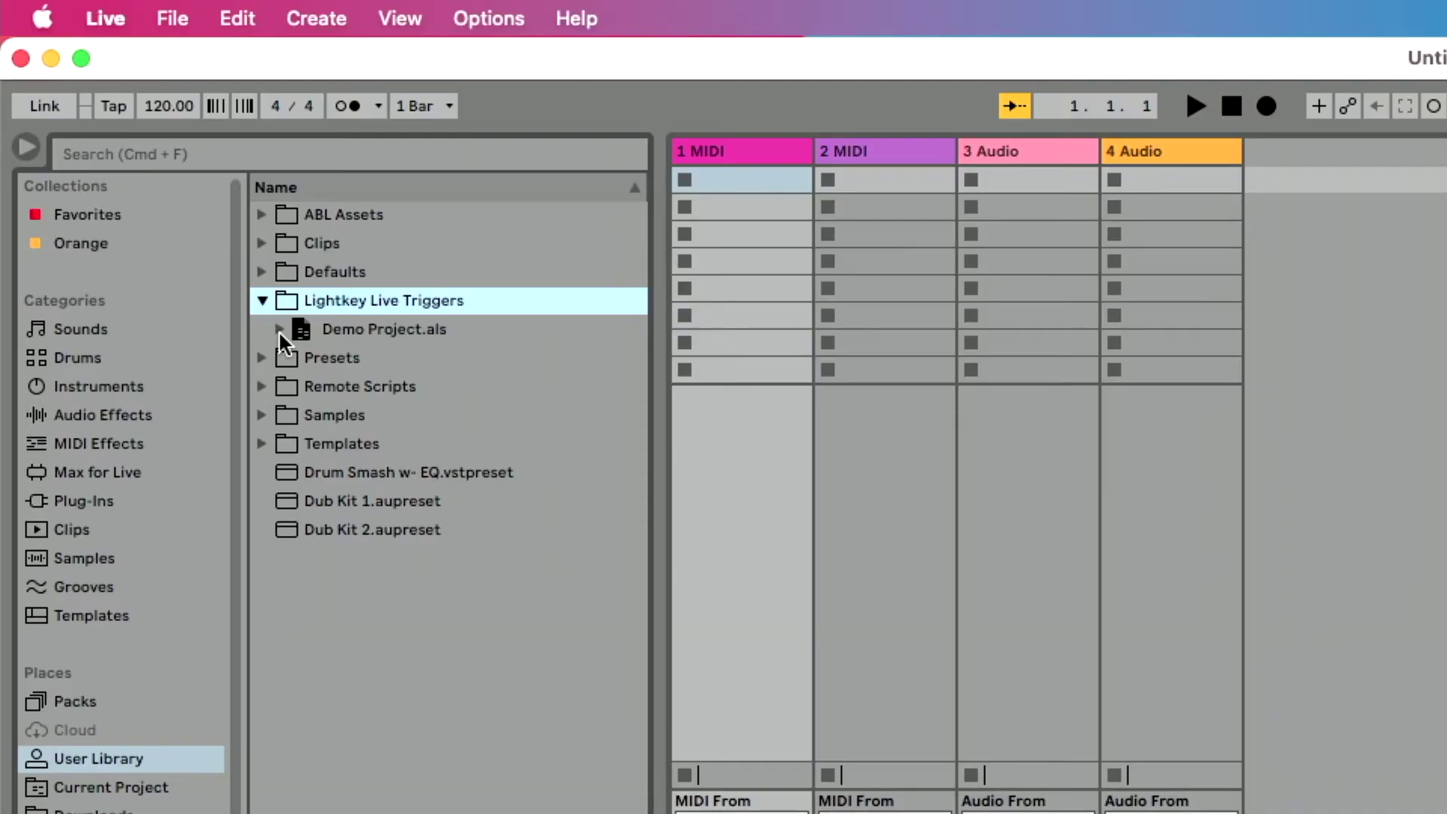
pyautogui.click(279, 330)
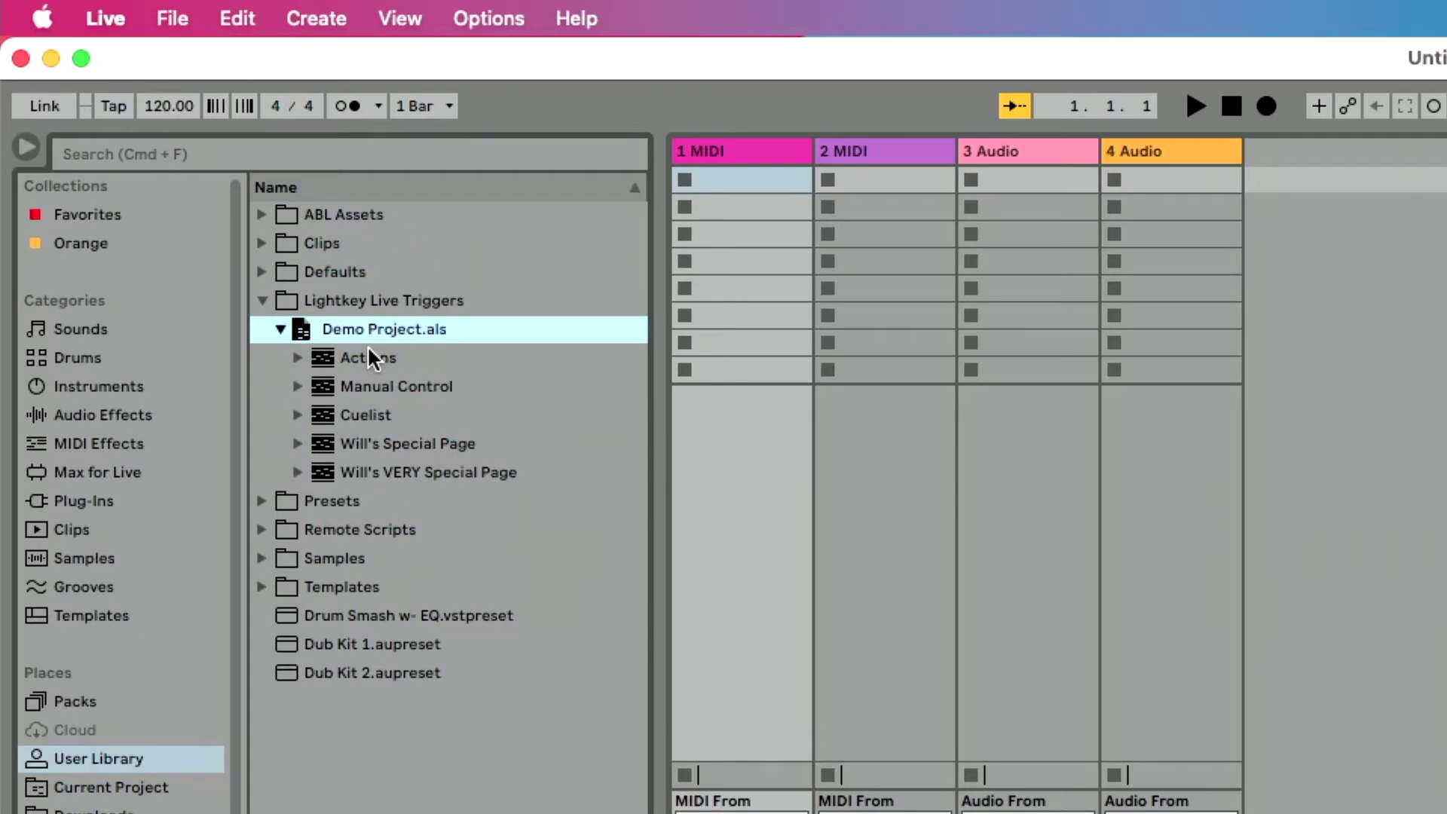
pyautogui.click(300, 415)
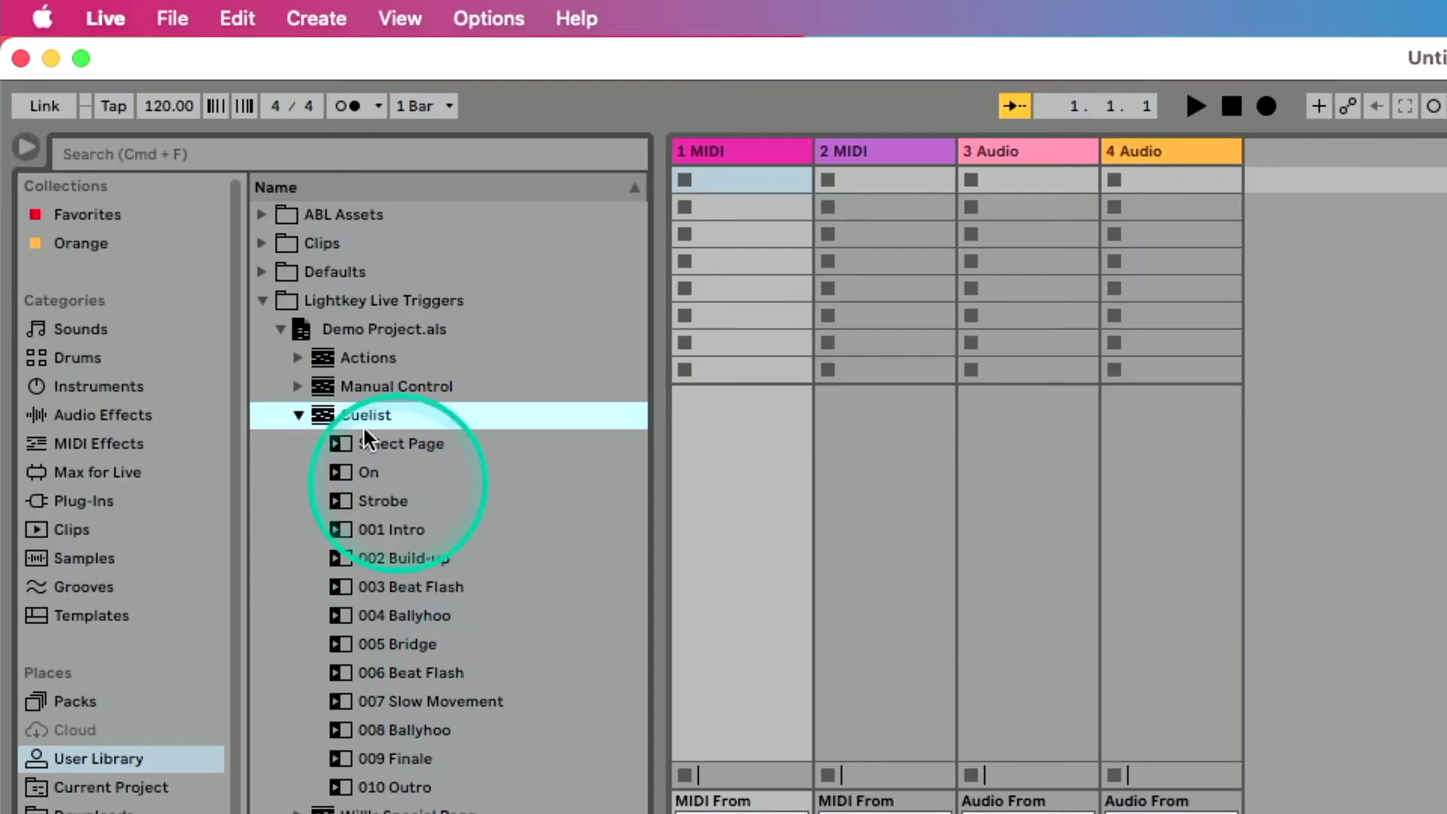
# Step: Drag 001 Intro, 002 Build-up and 003 Beat Flash into 1 MIDI's first three clip slots
pyautogui.moveTo(409, 536); pyautogui.dragTo(790, 181)
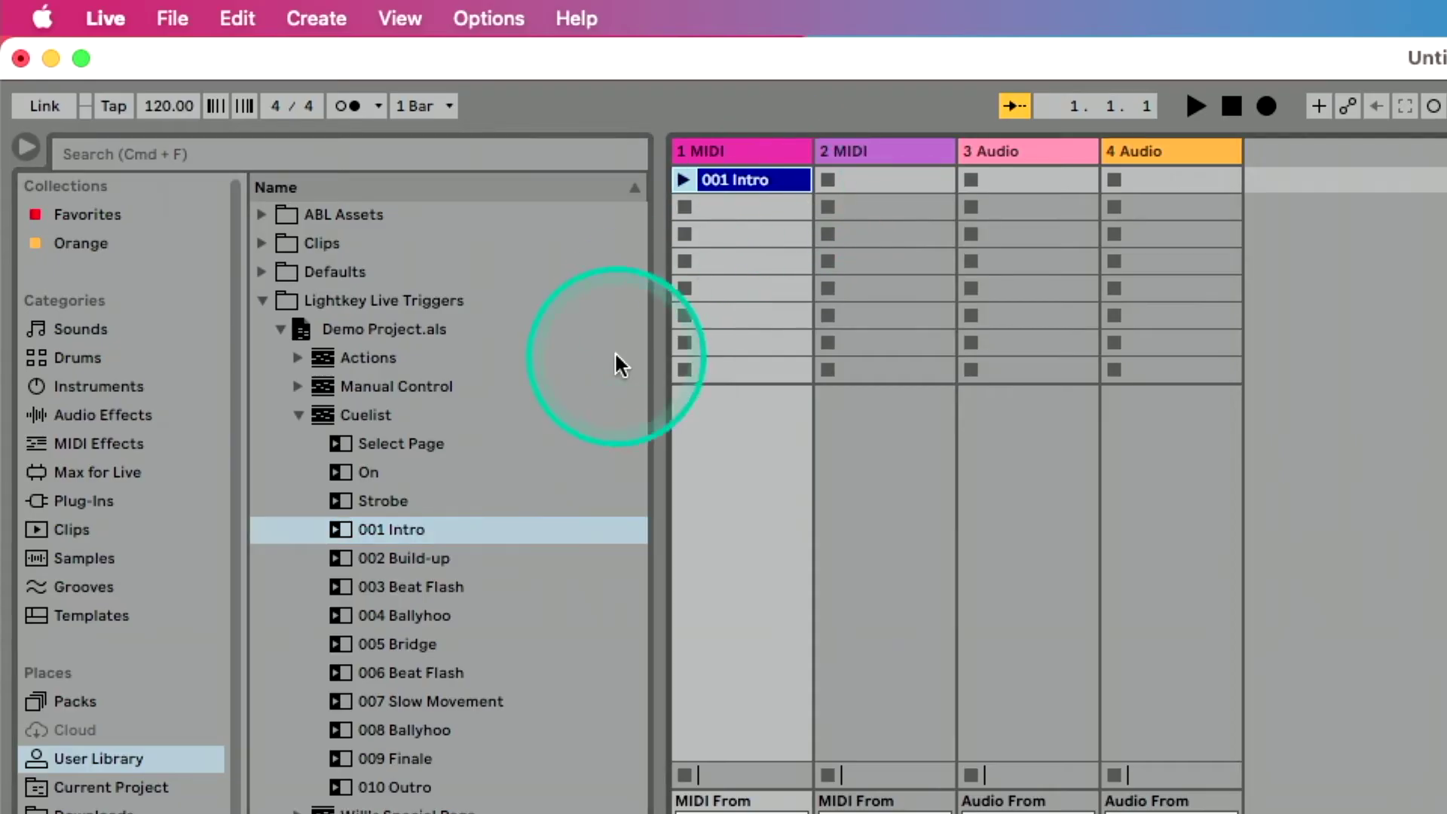
pyautogui.moveTo(398, 558); pyautogui.dragTo(735, 205)
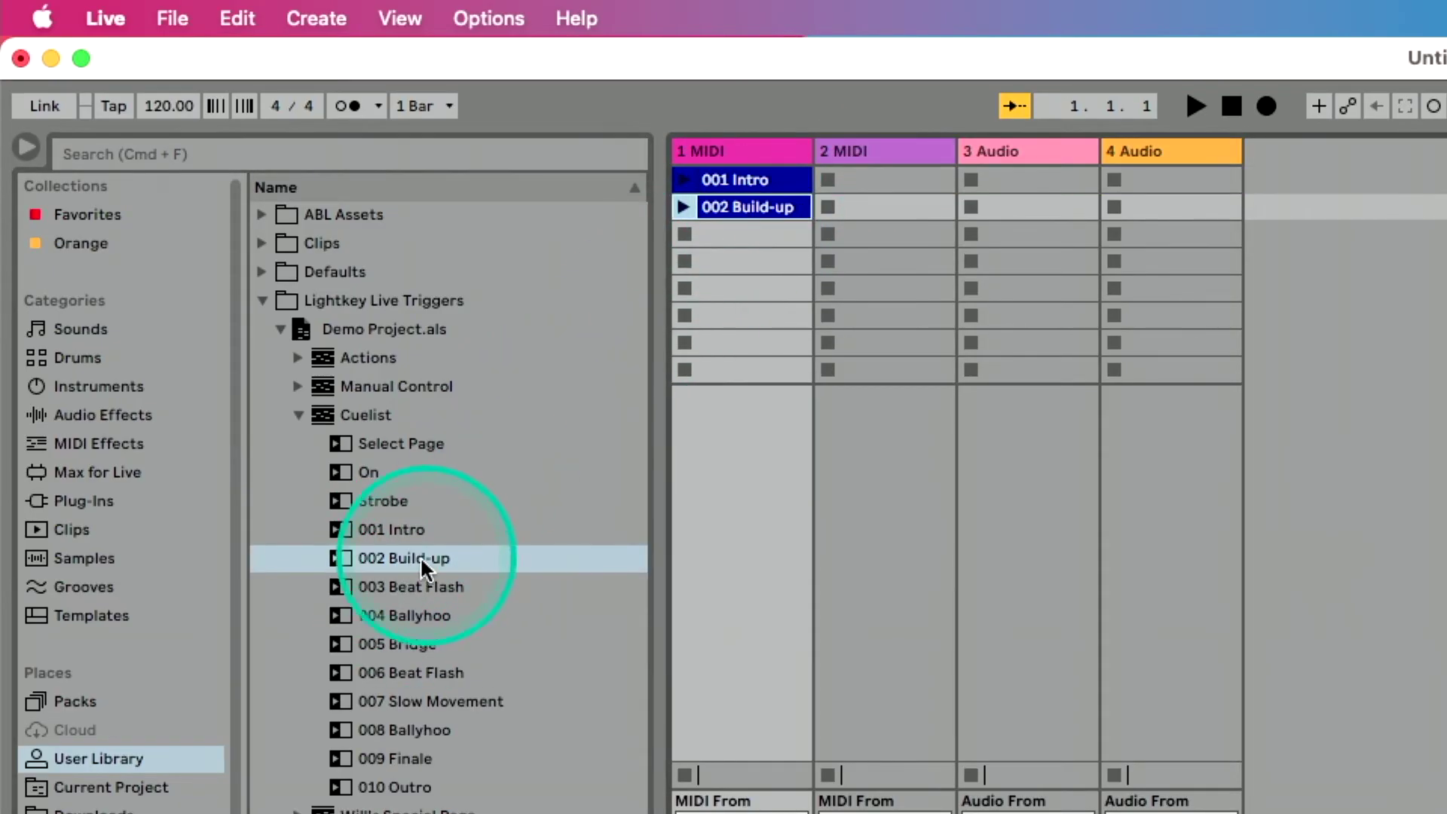
pyautogui.moveTo(414, 584); pyautogui.dragTo(725, 233)
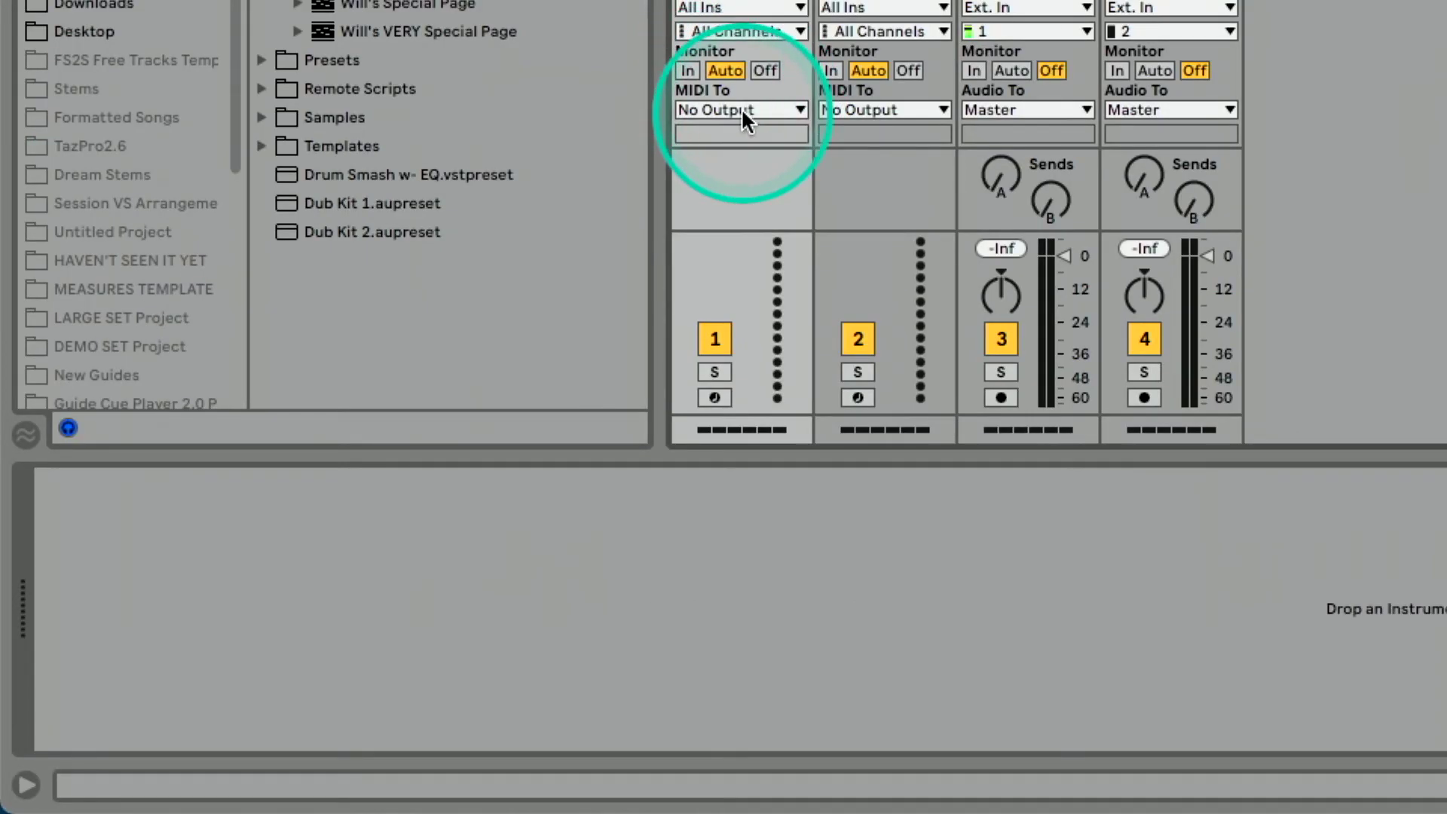
# Step: Route track 1's MIDI output to Lightkey Input on Ch. 16
pyautogui.click(741, 110)
pyautogui.click(740, 155)
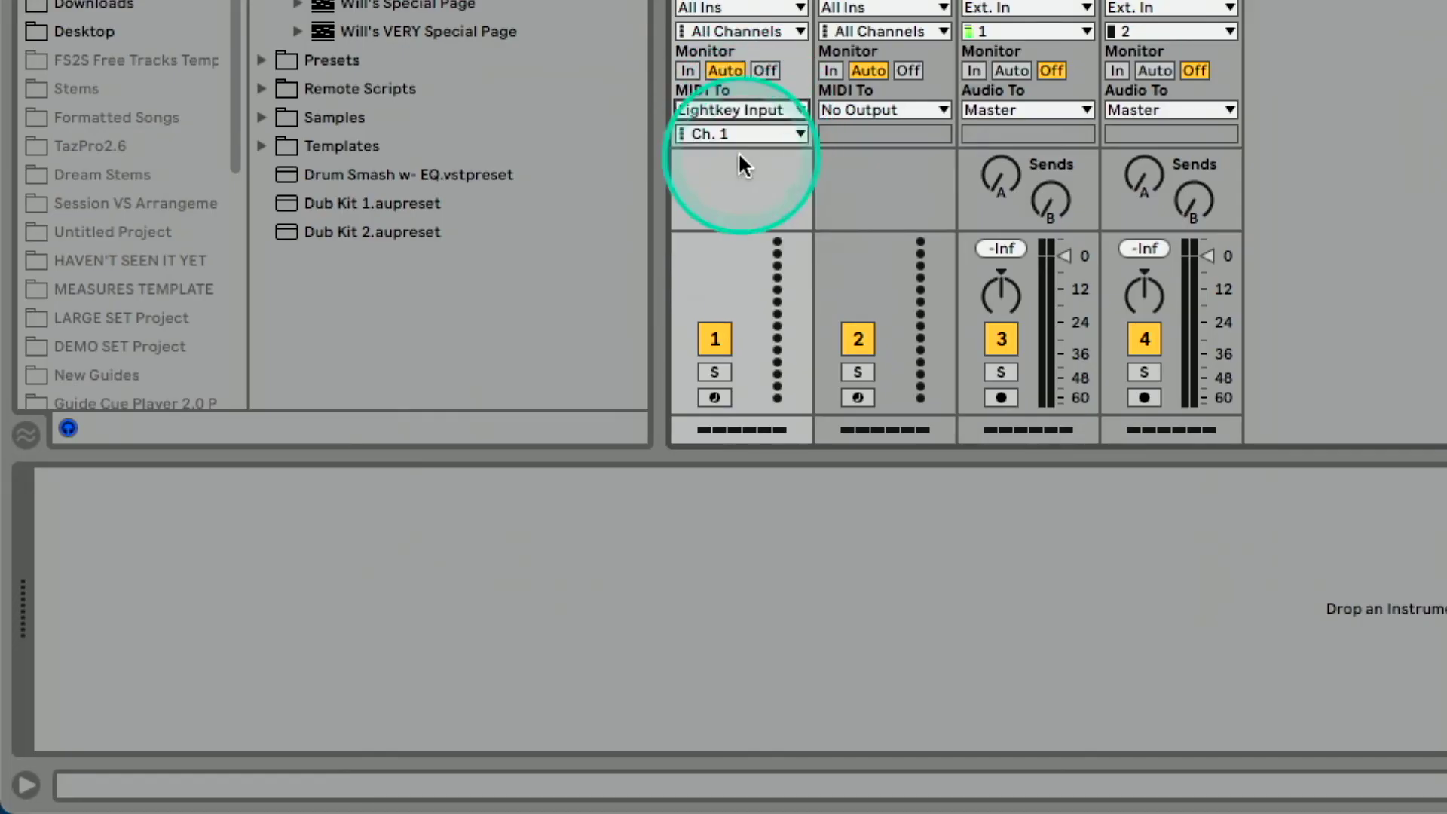
pyautogui.click(735, 130)
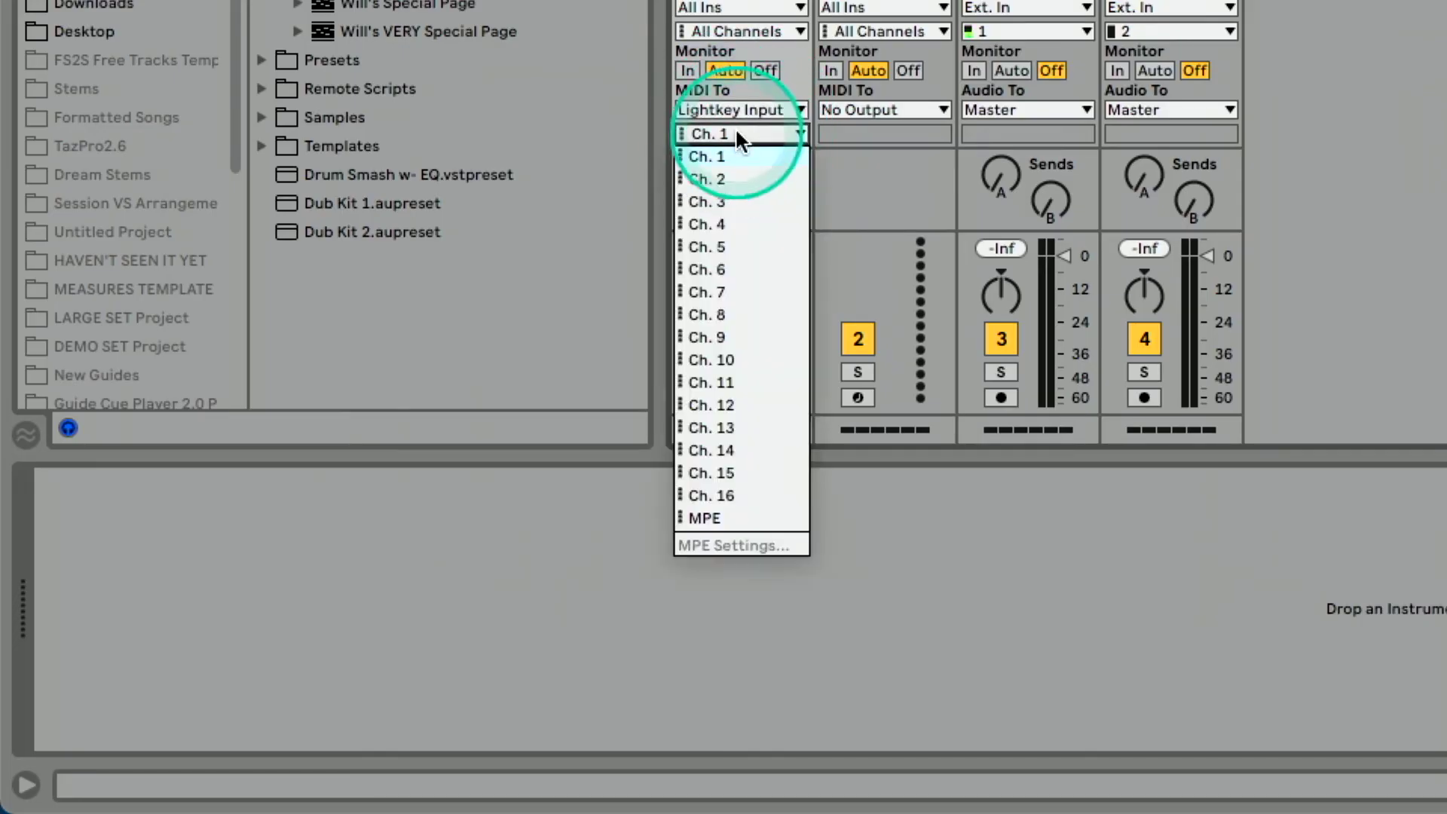
pyautogui.click(735, 496)
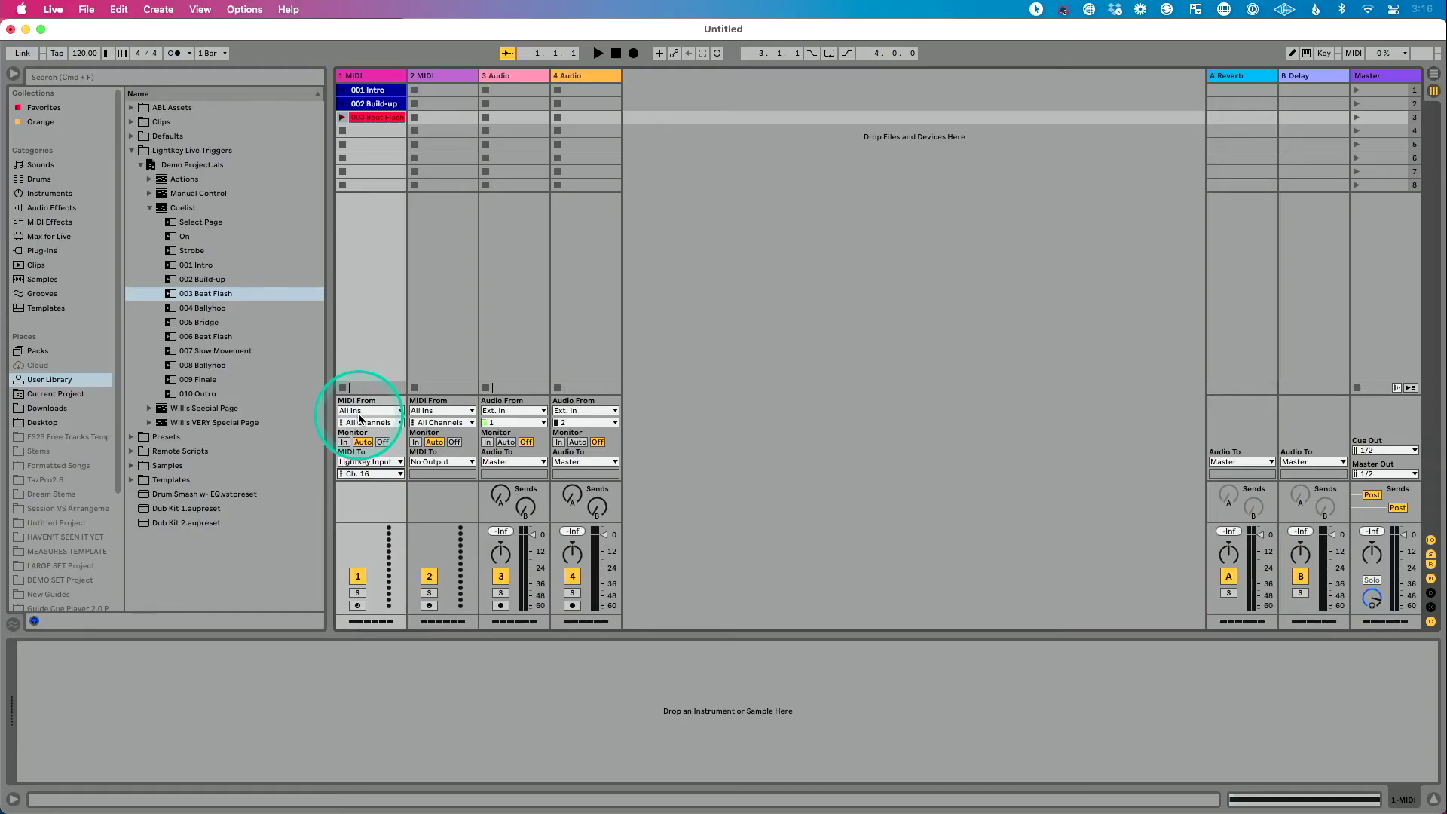
# Step: Set track 1's MIDI input to No Input and hide the browser
pyautogui.click(361, 412)
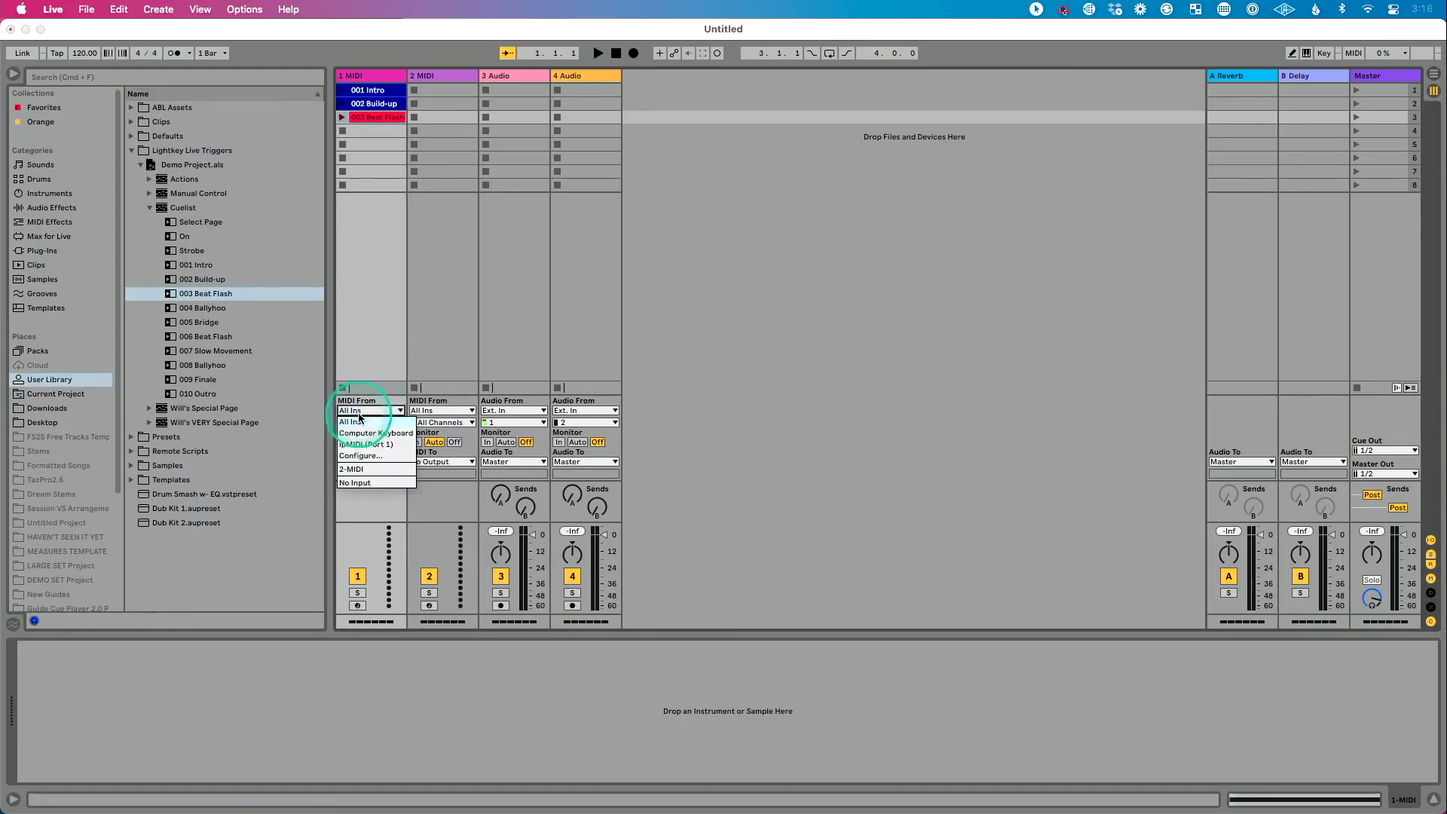
pyautogui.click(373, 484)
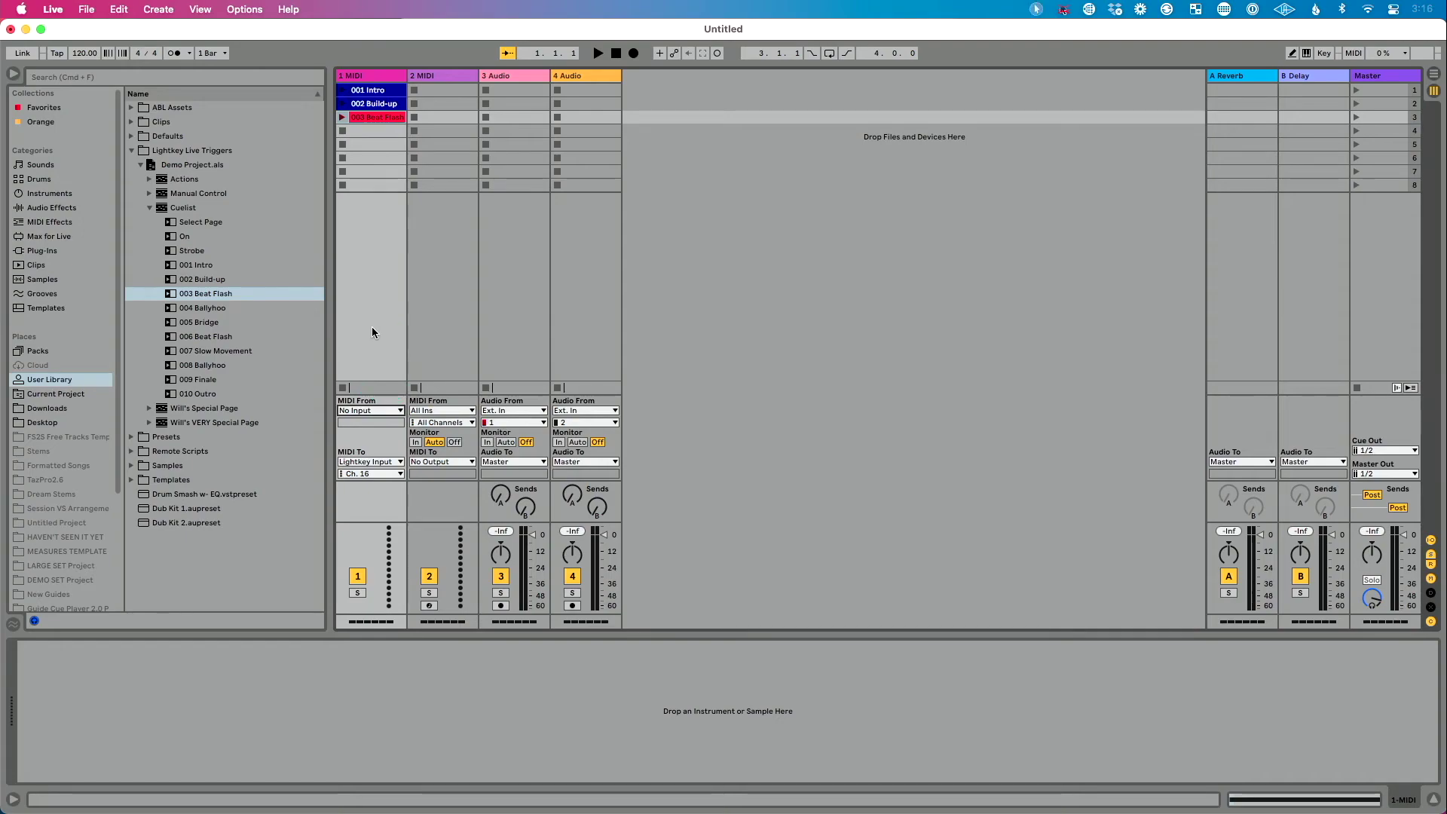
pyautogui.click(14, 73)
pyautogui.click(185, 153)
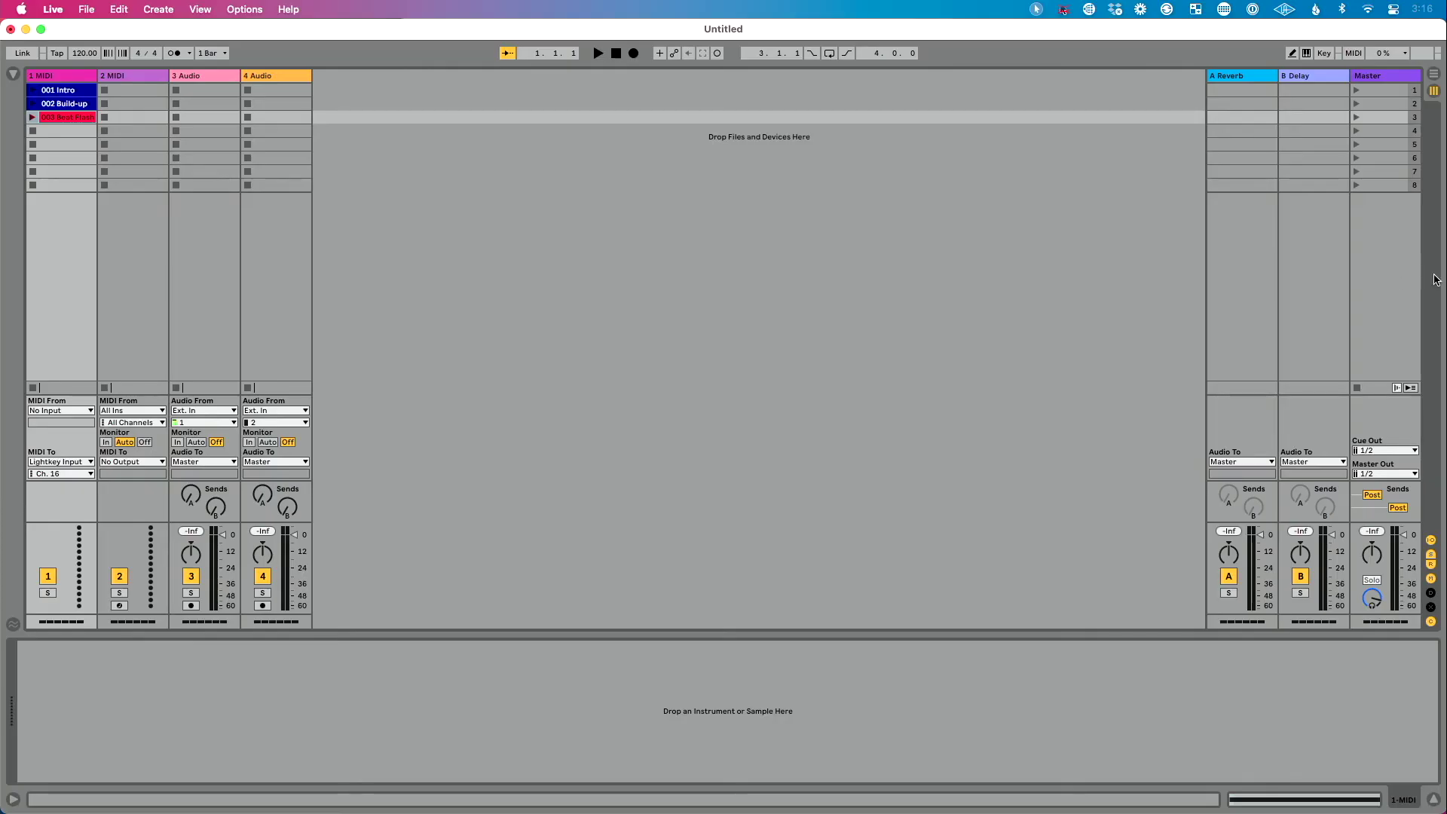
# Step: Snap Live to the left half and Lightkey to the right, closing Lightkey's preferences
pyautogui.doubleClick(1147, 35)
pyautogui.moveTo(749, 56); pyautogui.dragTo(0, 53)
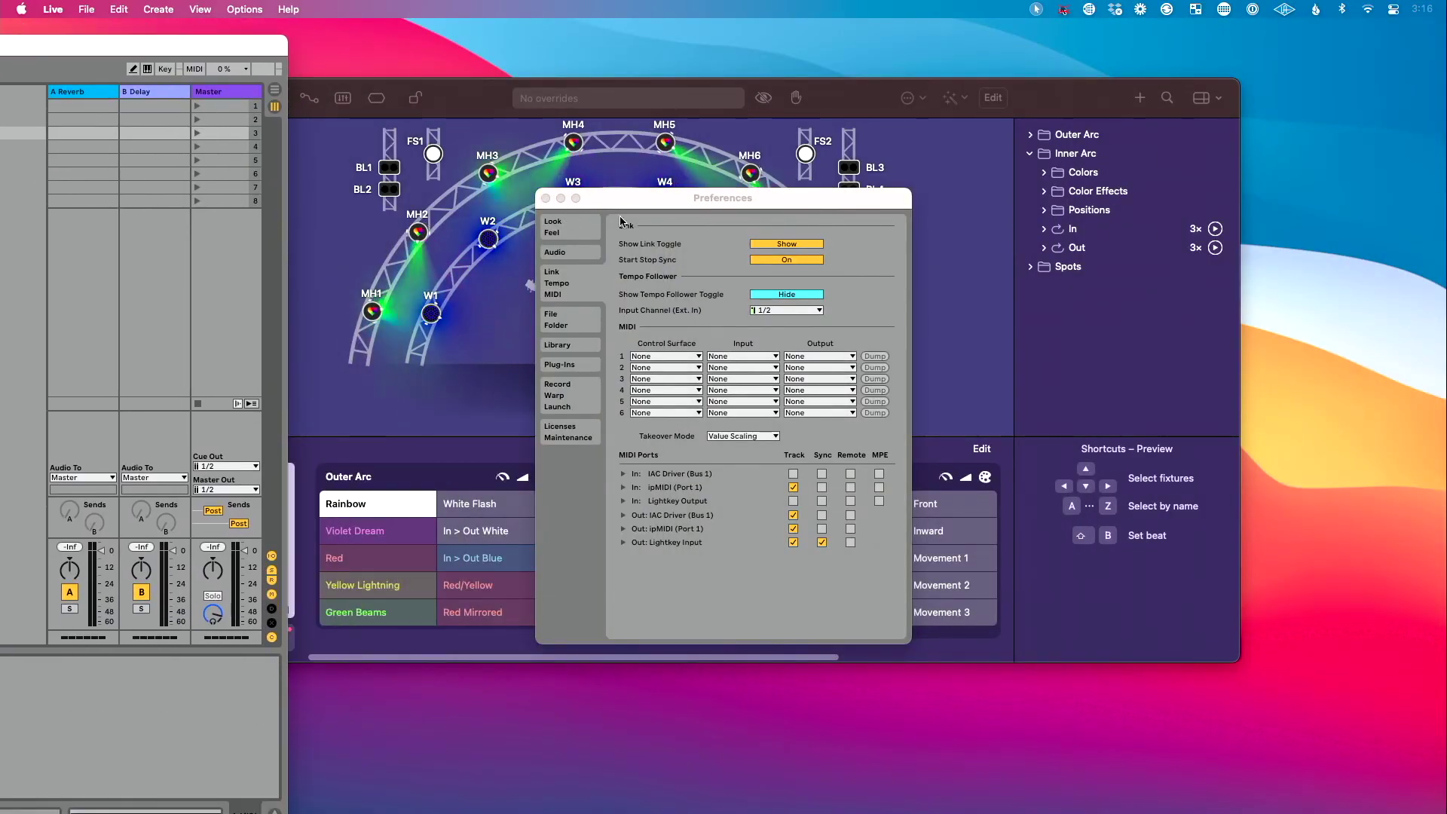
pyautogui.click(546, 198)
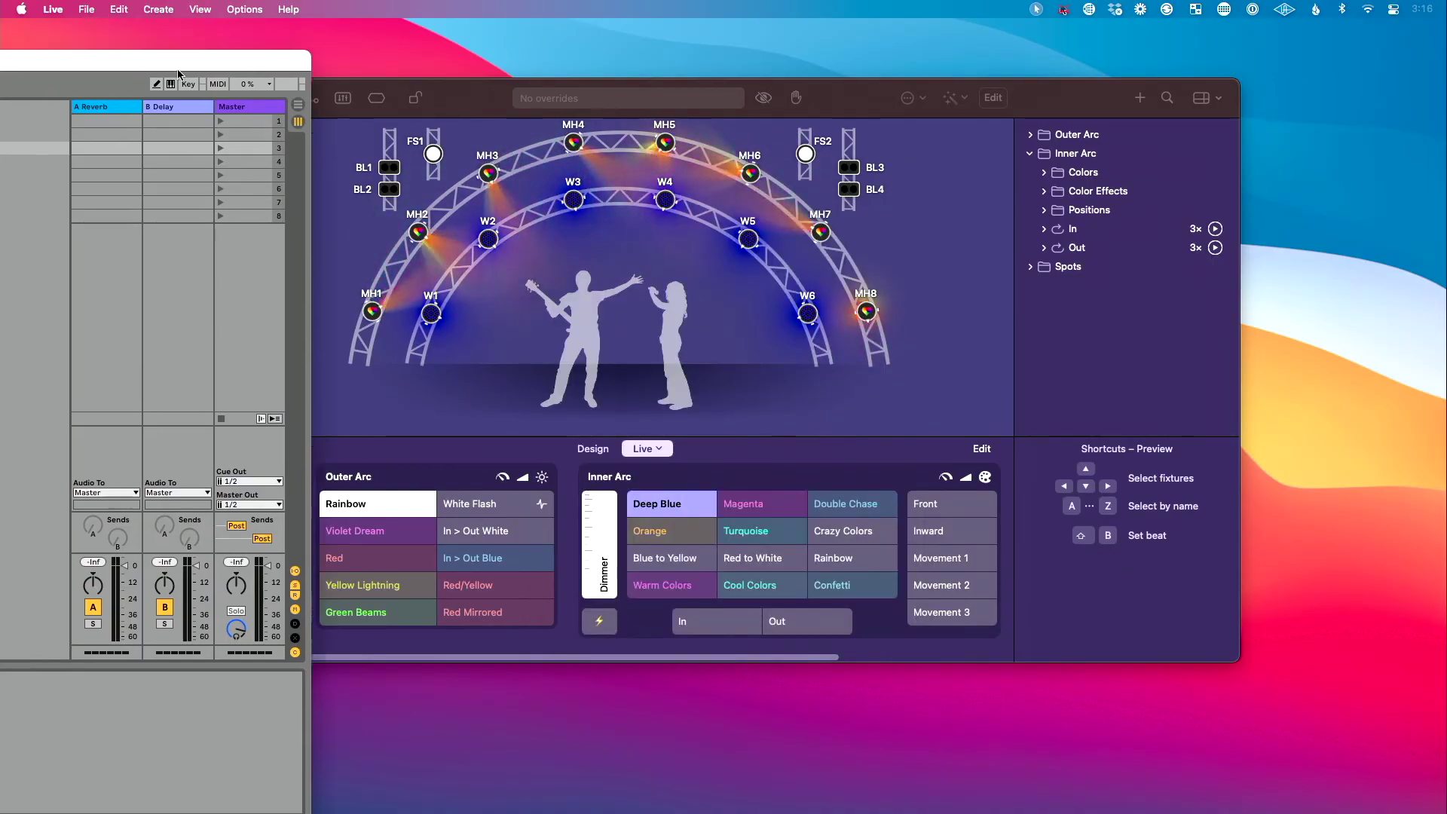
pyautogui.moveTo(120, 50); pyautogui.dragTo(2, 39)
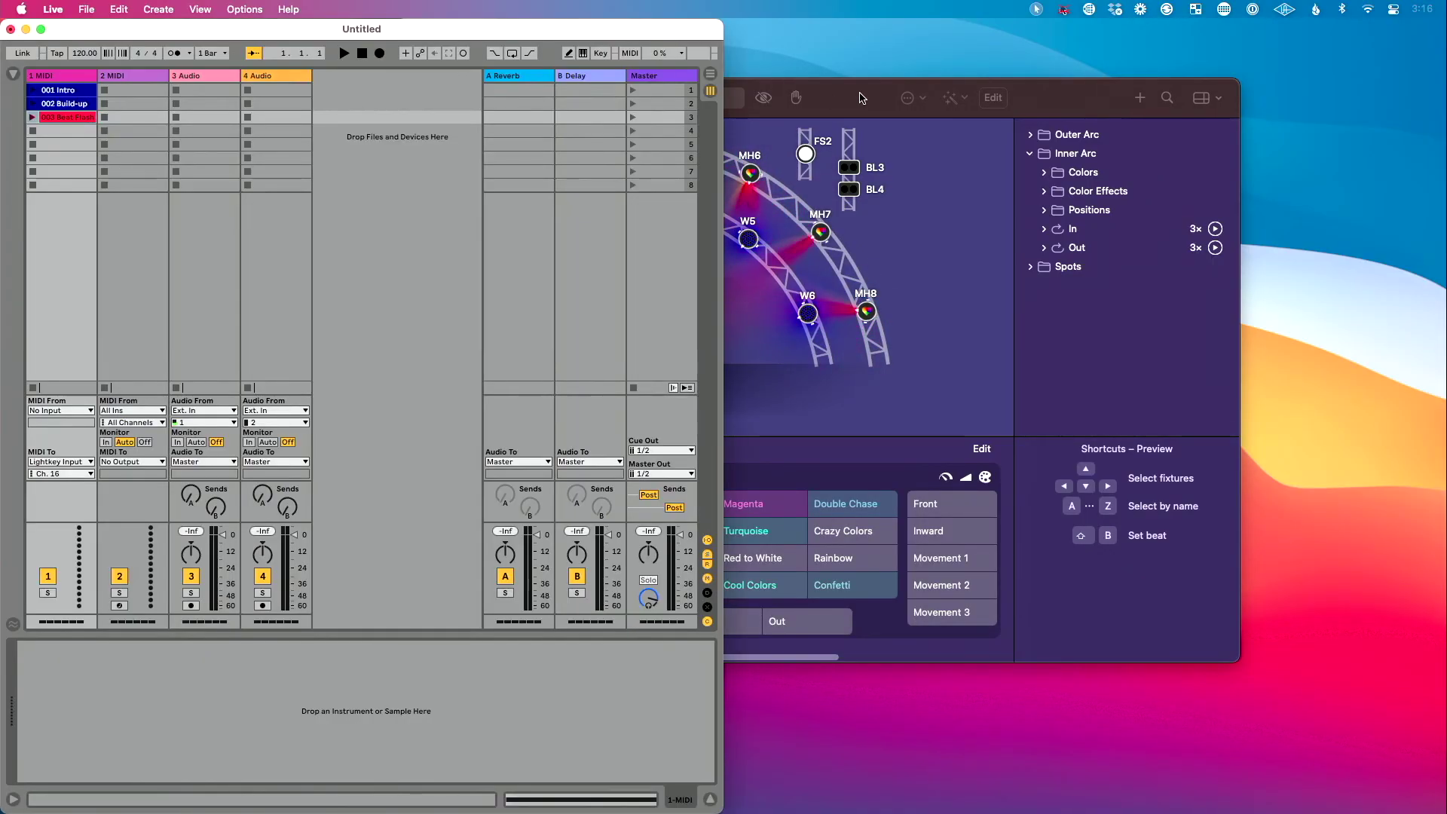
pyautogui.moveTo(1079, 97); pyautogui.dragTo(1444, 96)
pyautogui.click(495, 260)
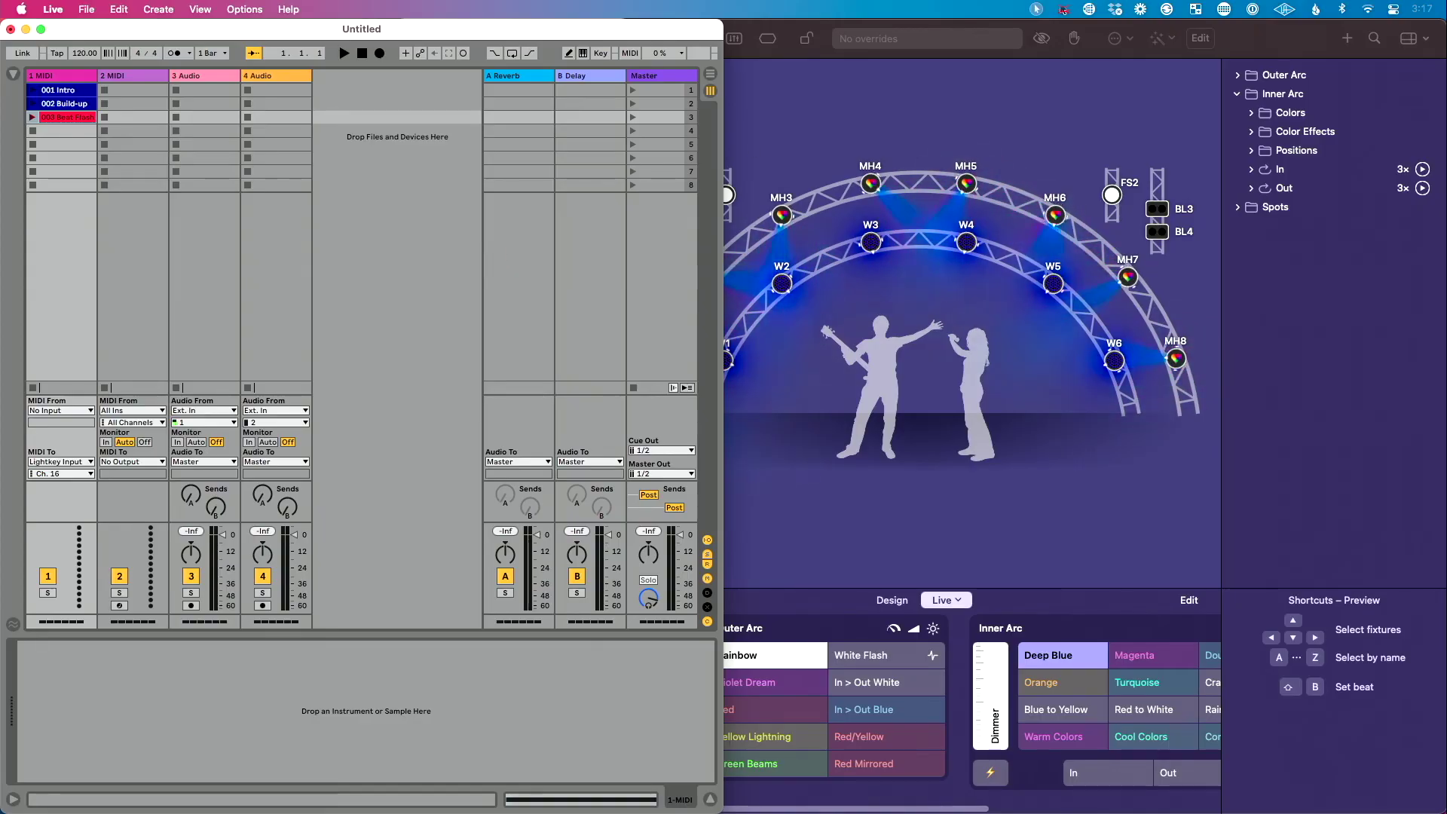
# Step: Switch Lightkey's Live page to Cuelist, then return focus to Ableton Live
pyautogui.click(1223, 51)
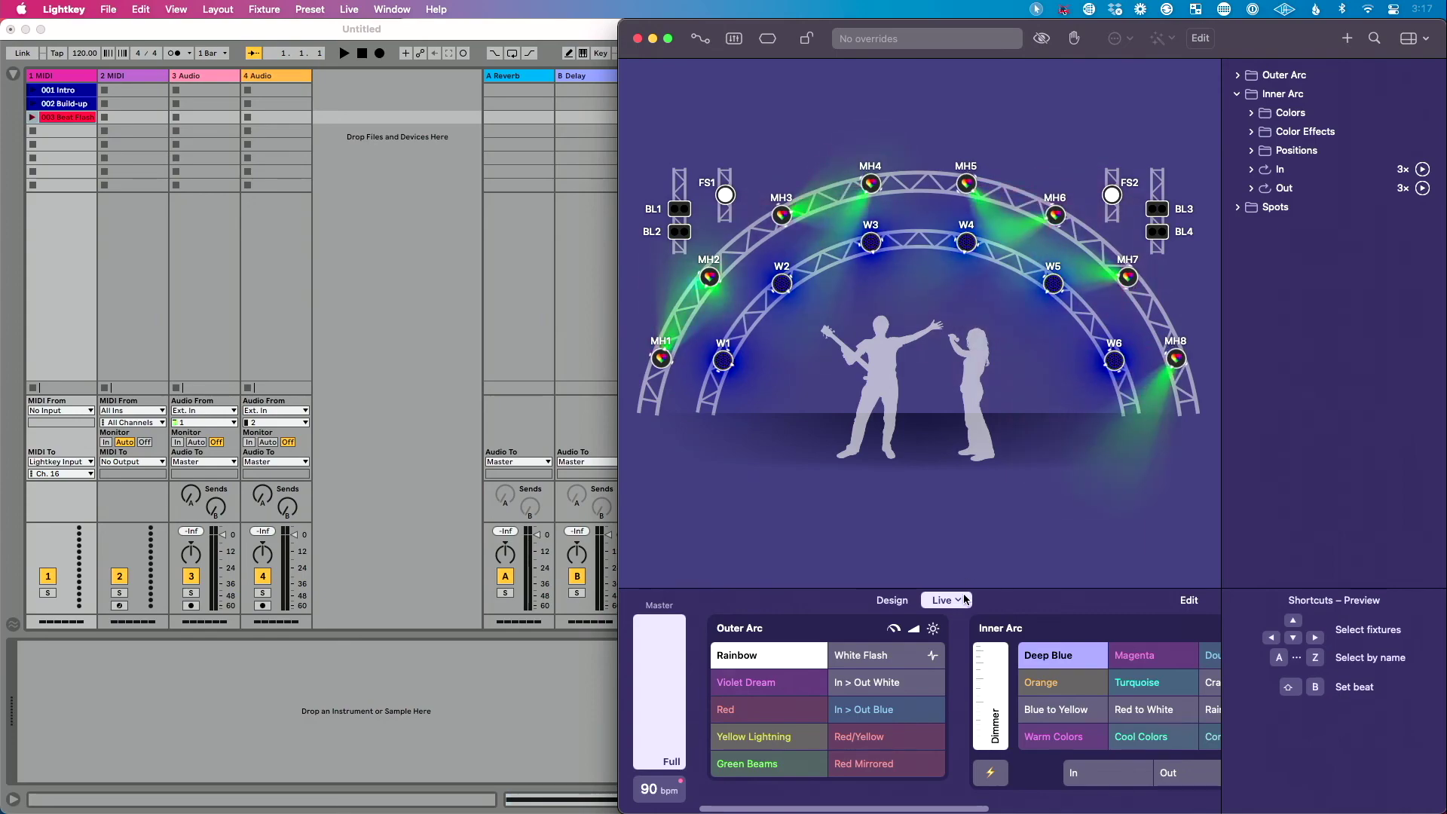
pyautogui.click(948, 600)
pyautogui.click(972, 637)
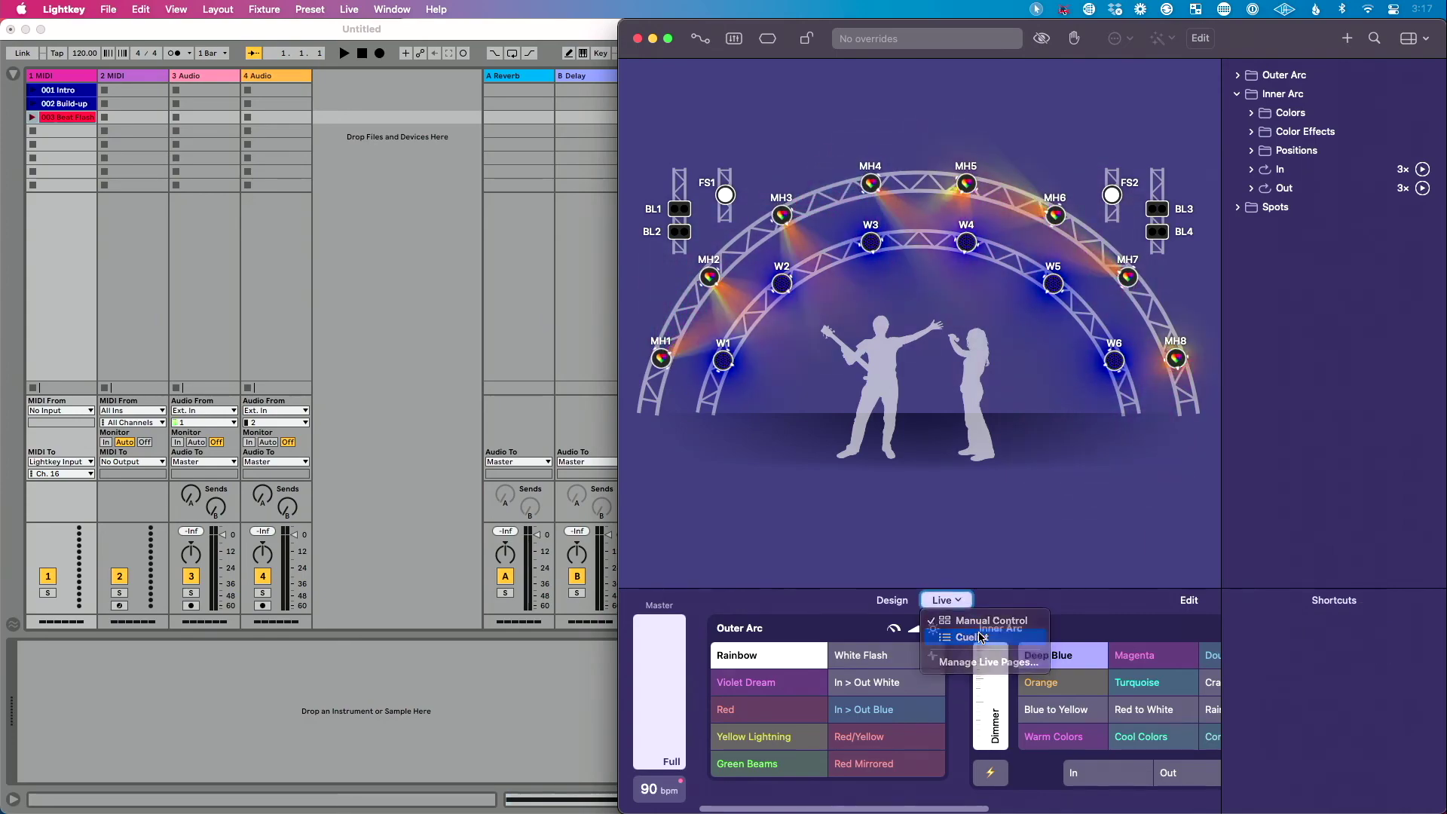
pyautogui.click(401, 305)
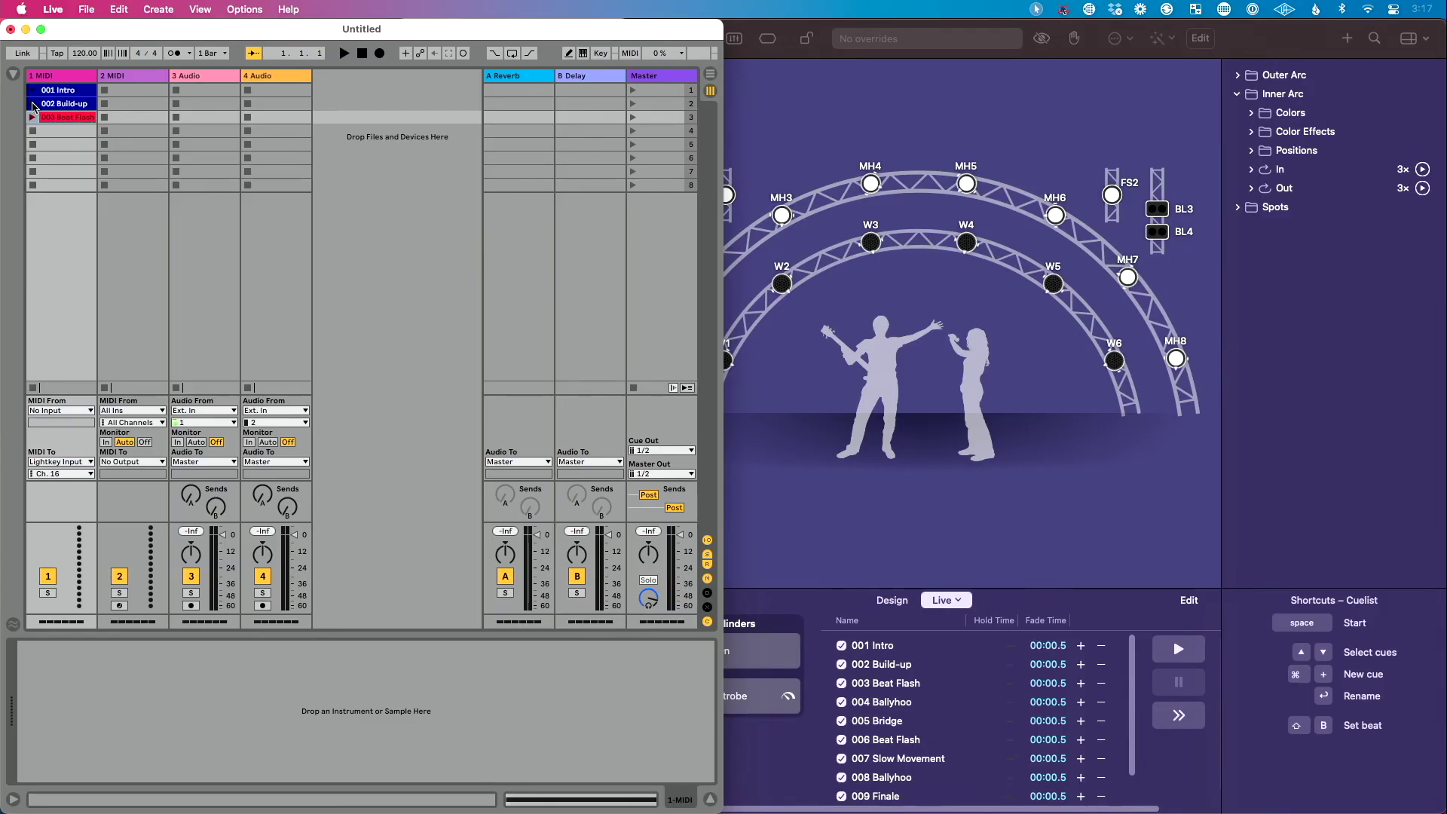
# Step: Launch clip 002 Build-up, then 001 Intro, so Lightkey's cuelist follows each cue
pyautogui.click(33, 107)
pyautogui.click(32, 106)
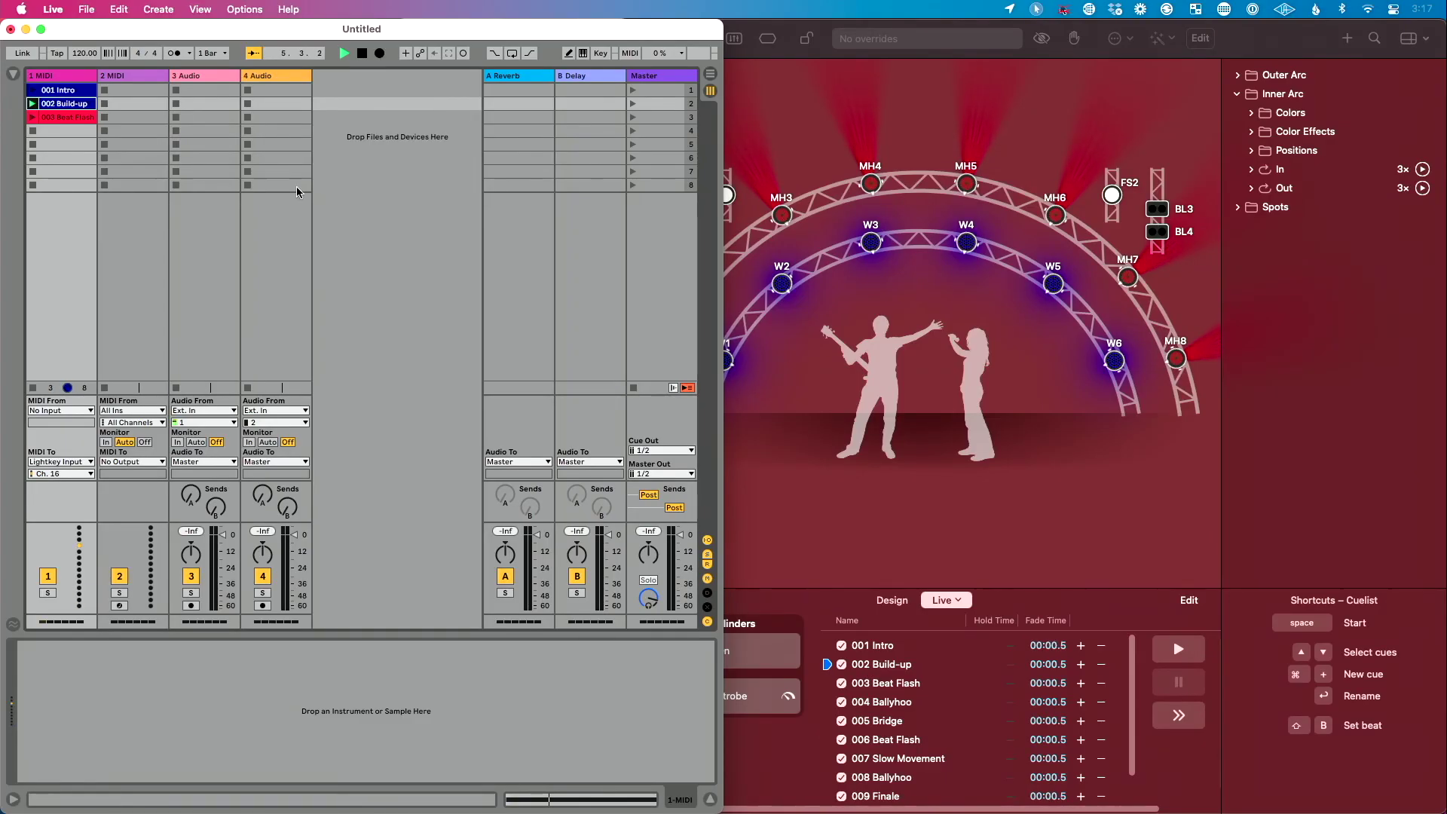
pyautogui.click(32, 91)
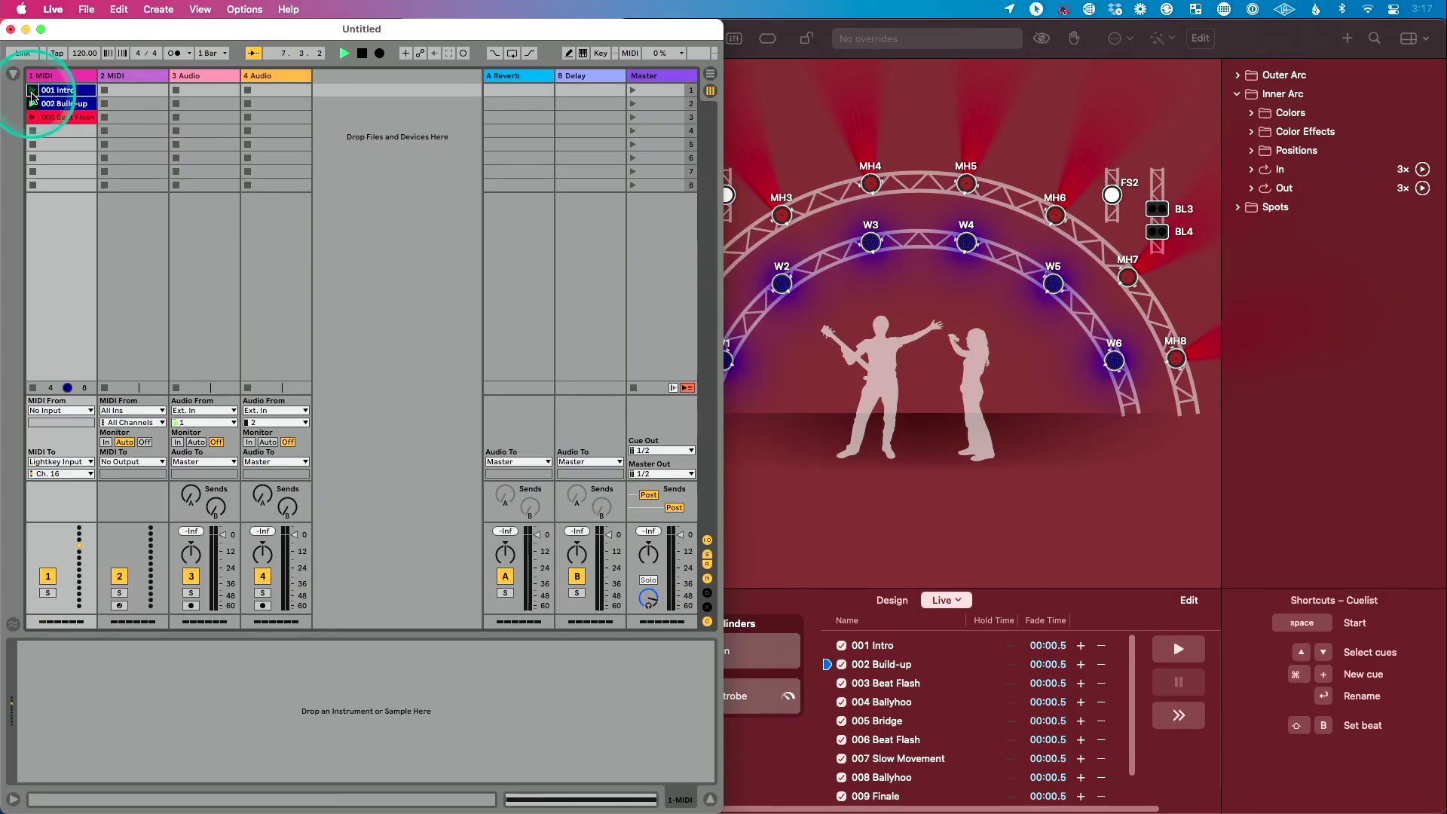
pyautogui.click(219, 145)
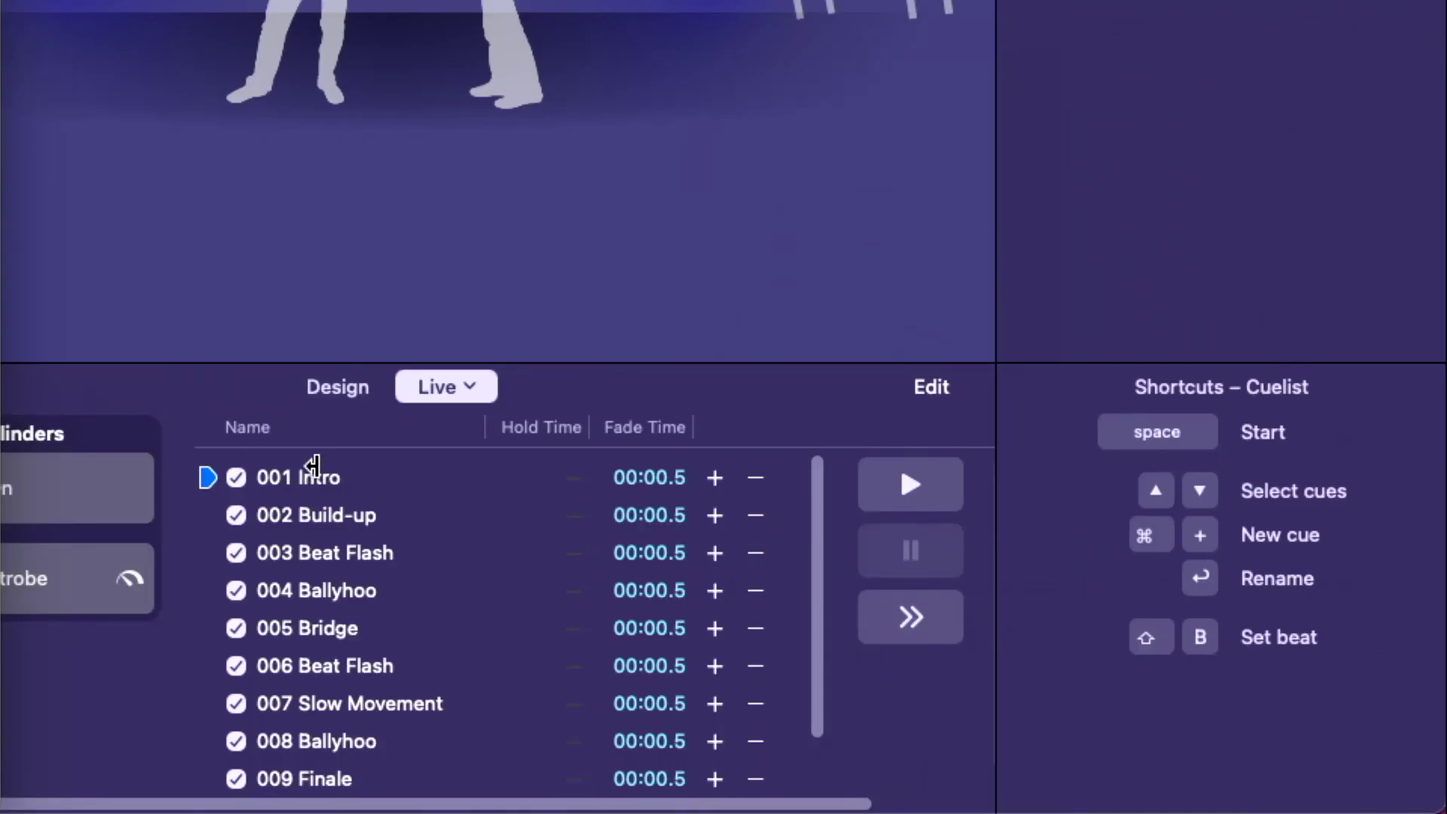
pyautogui.click(882, 642)
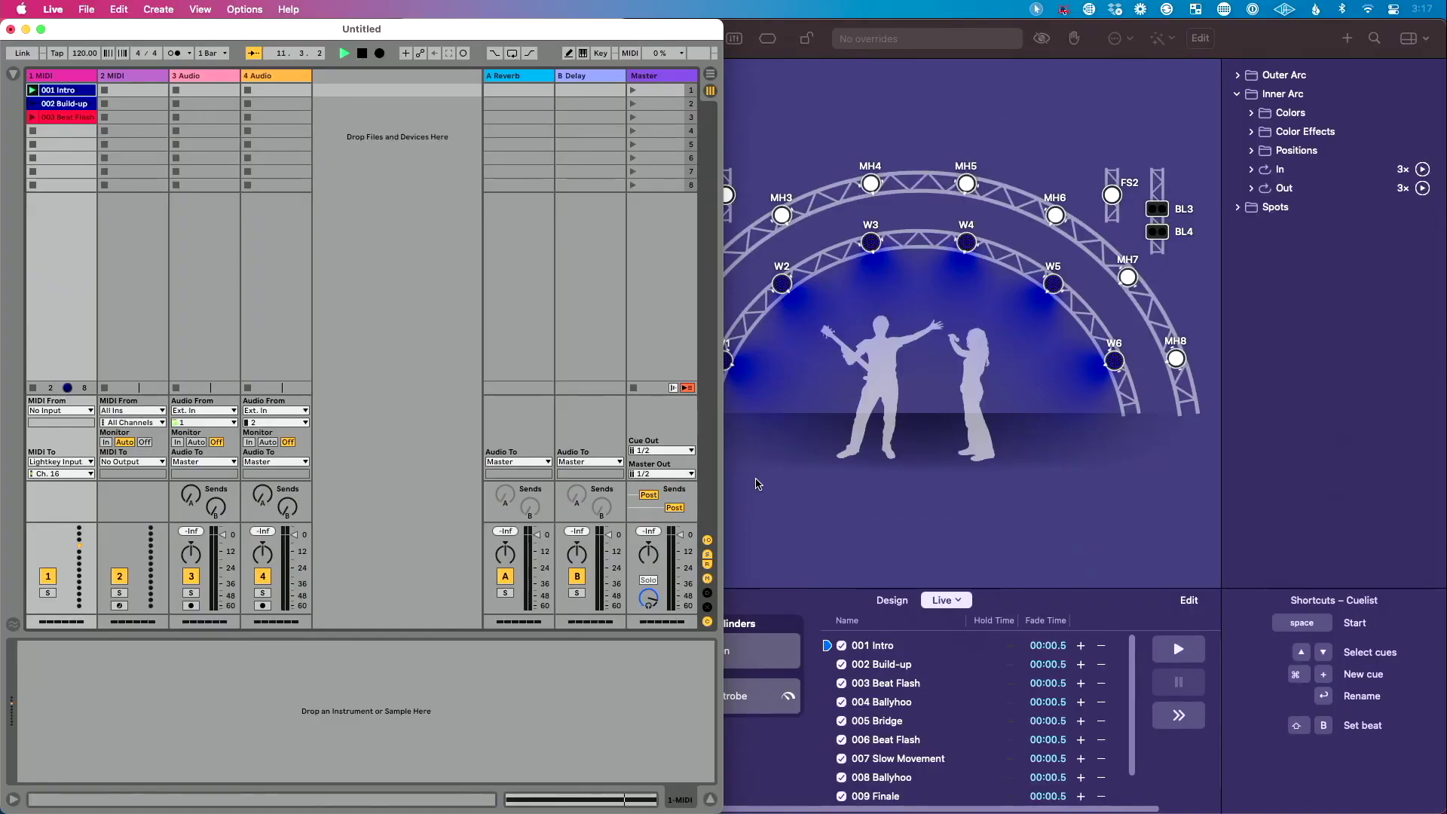